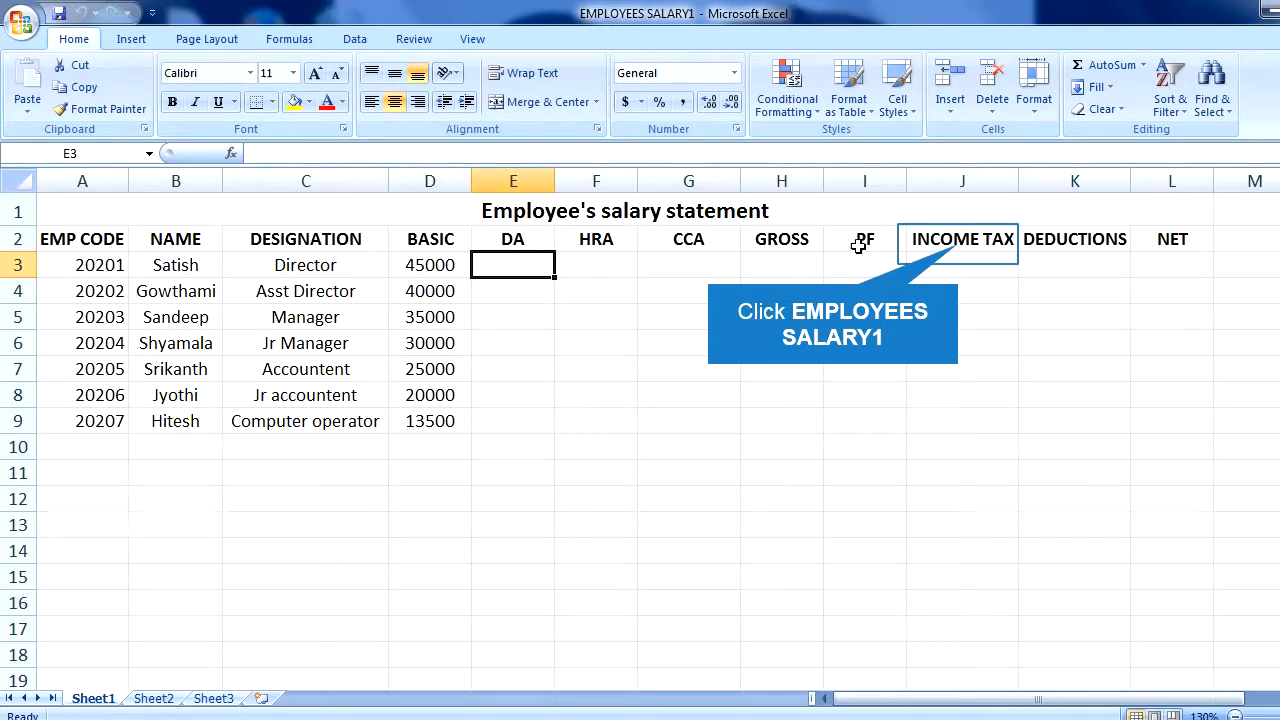
Review the salary statement's column headings in row 2, including NAME, DESIGNATION, BASIC, INCOME TAX, DEDUCTIONS and NET.
{"action": "left_click", "coordinate": [955, 244]}
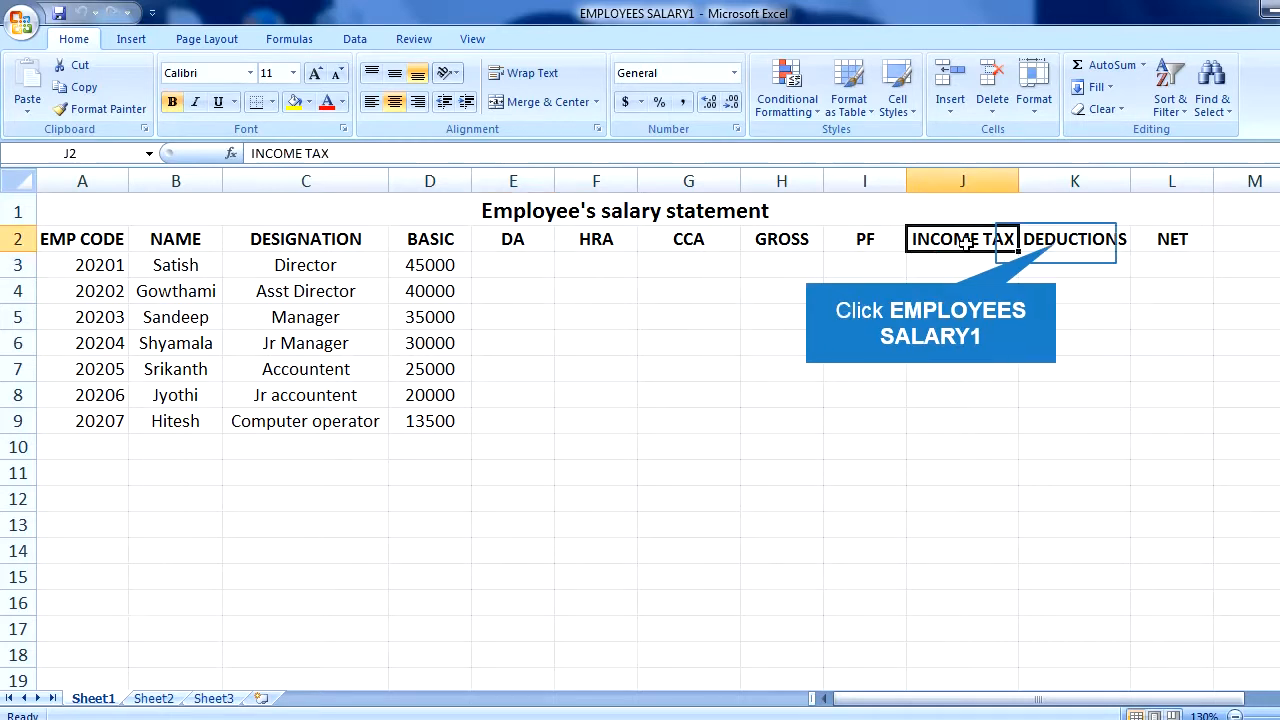
{"action": "left_click", "coordinate": [1052, 244]}
{"action": "left_click", "coordinate": [1138, 245]}
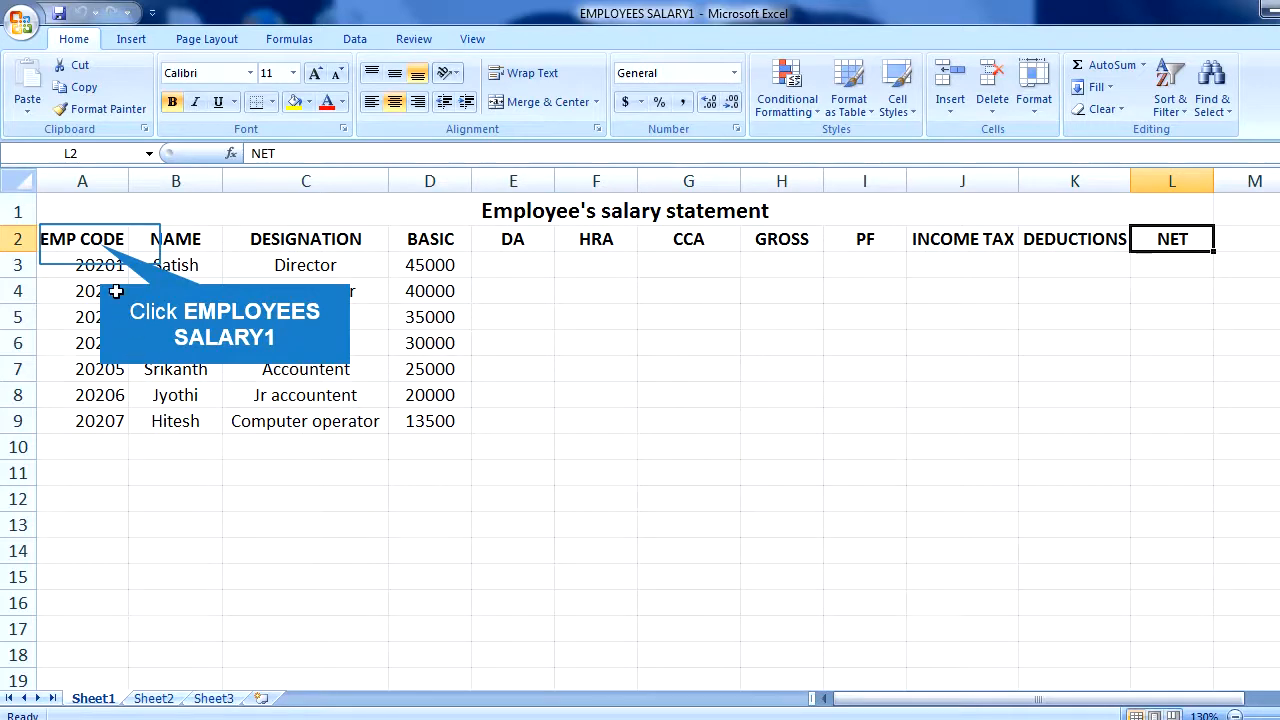
{"action": "left_click", "coordinate": [185, 245]}
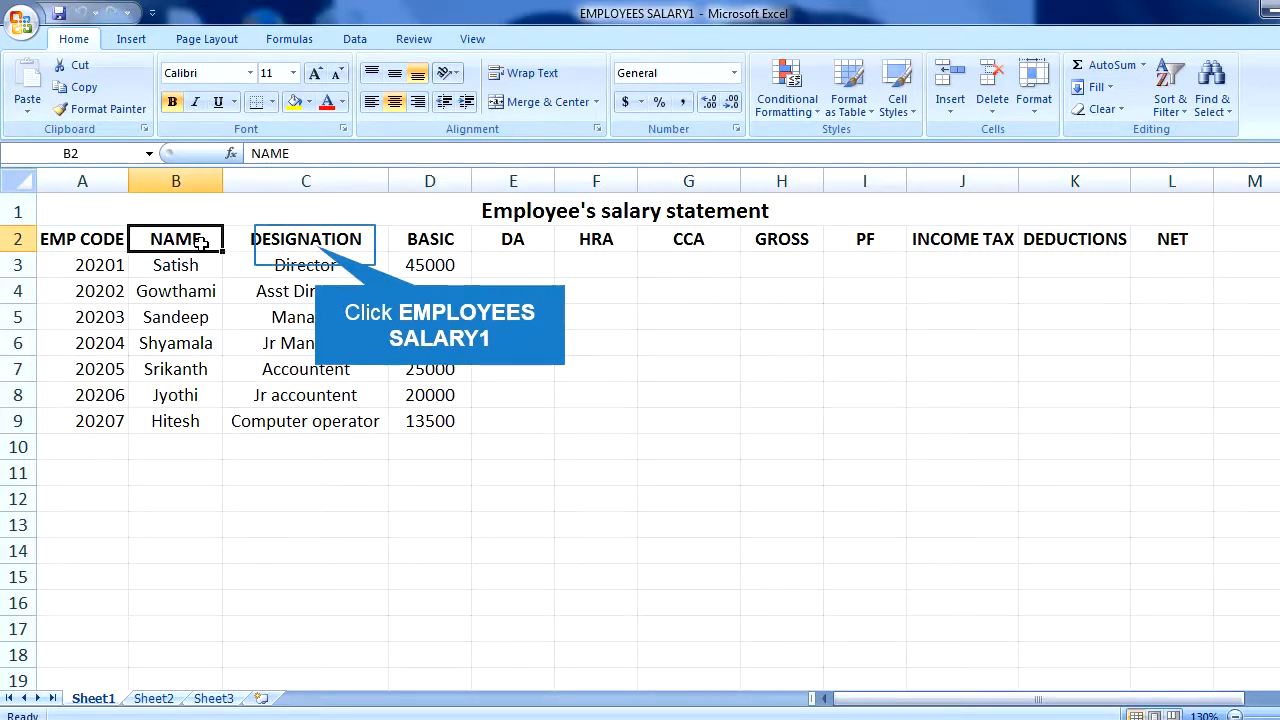
{"action": "left_click", "coordinate": [337, 249]}
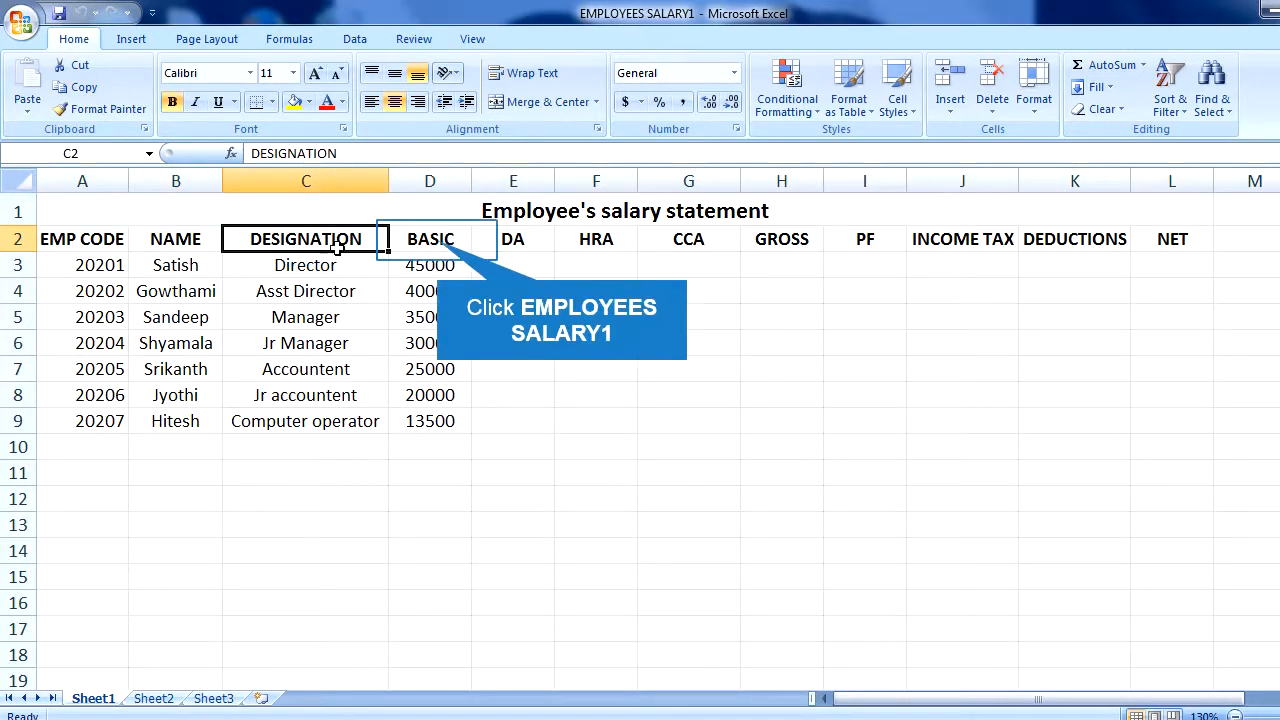
{"action": "left_click", "coordinate": [438, 243]}
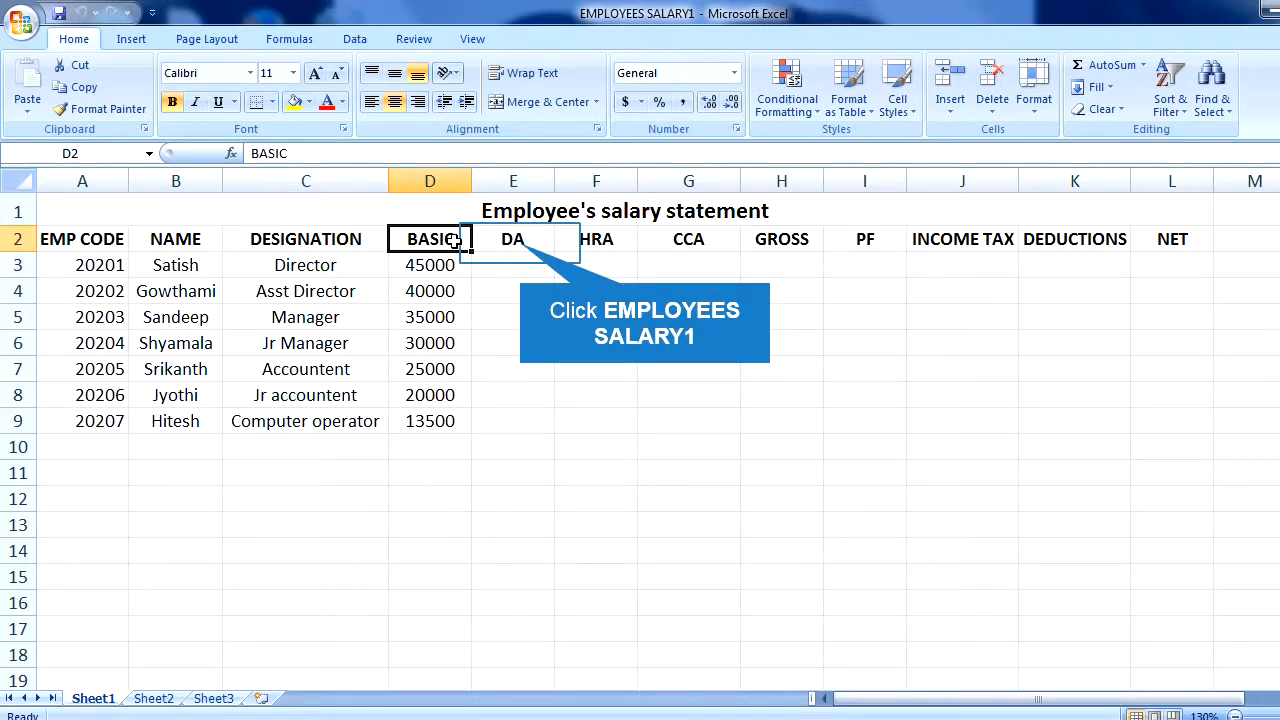
Calculate DA with =D3*15% in E3 and fill the formula down to E9 for all employees.
{"action": "left_click", "coordinate": [510, 243]}
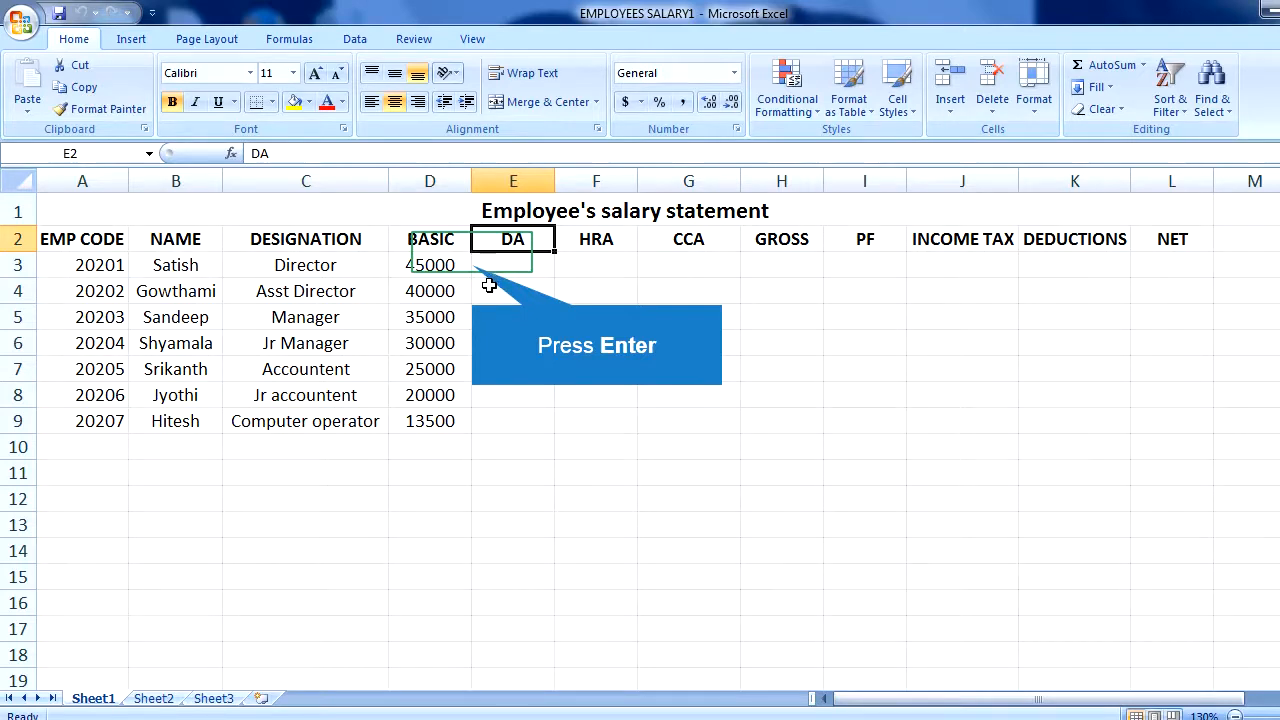
{"action": "key", "text": "Return"}
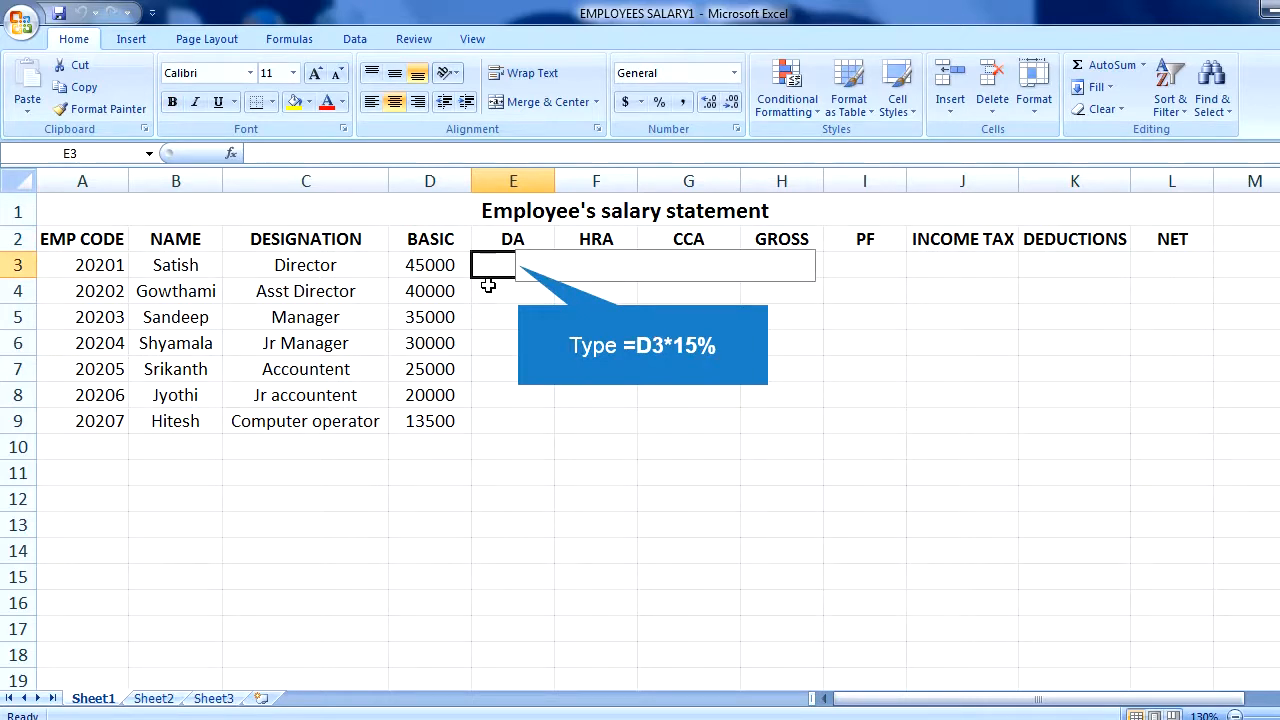
{"action": "type", "text": "=D3*15%"}
{"action": "key", "text": "Return"}
{"action": "key", "text": "Up"}
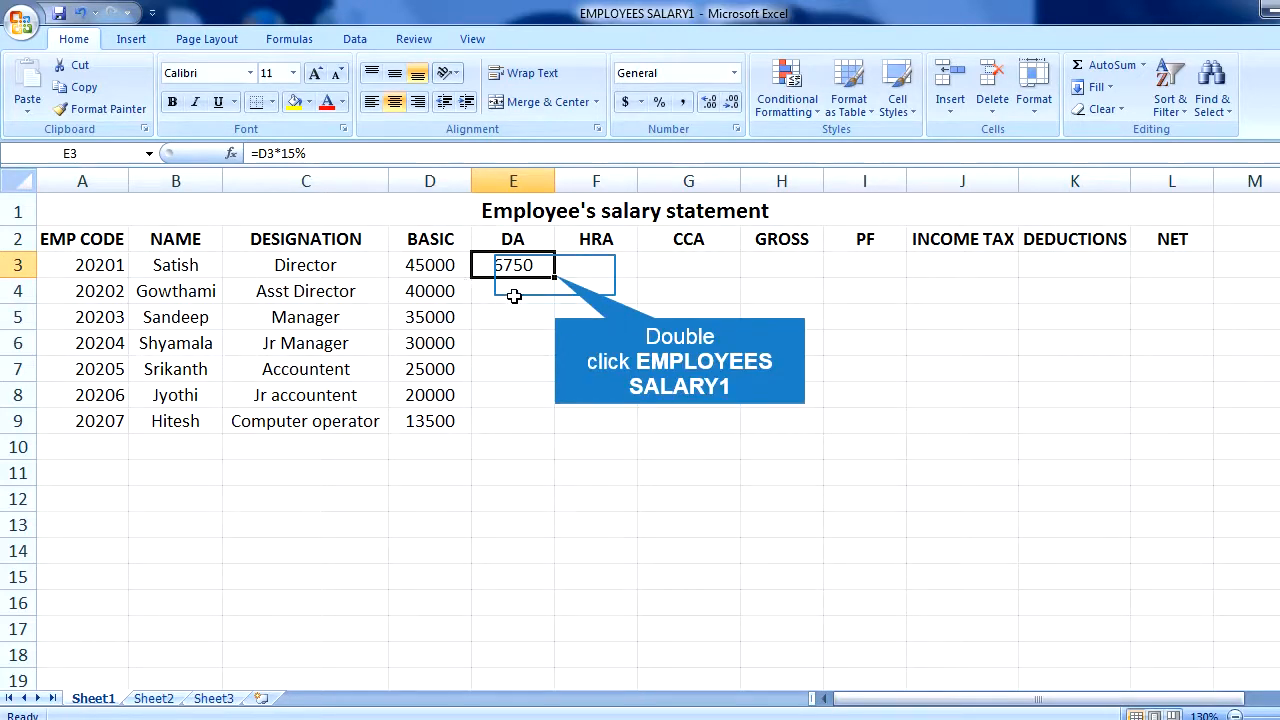
{"action": "double_click", "coordinate": [555, 277]}
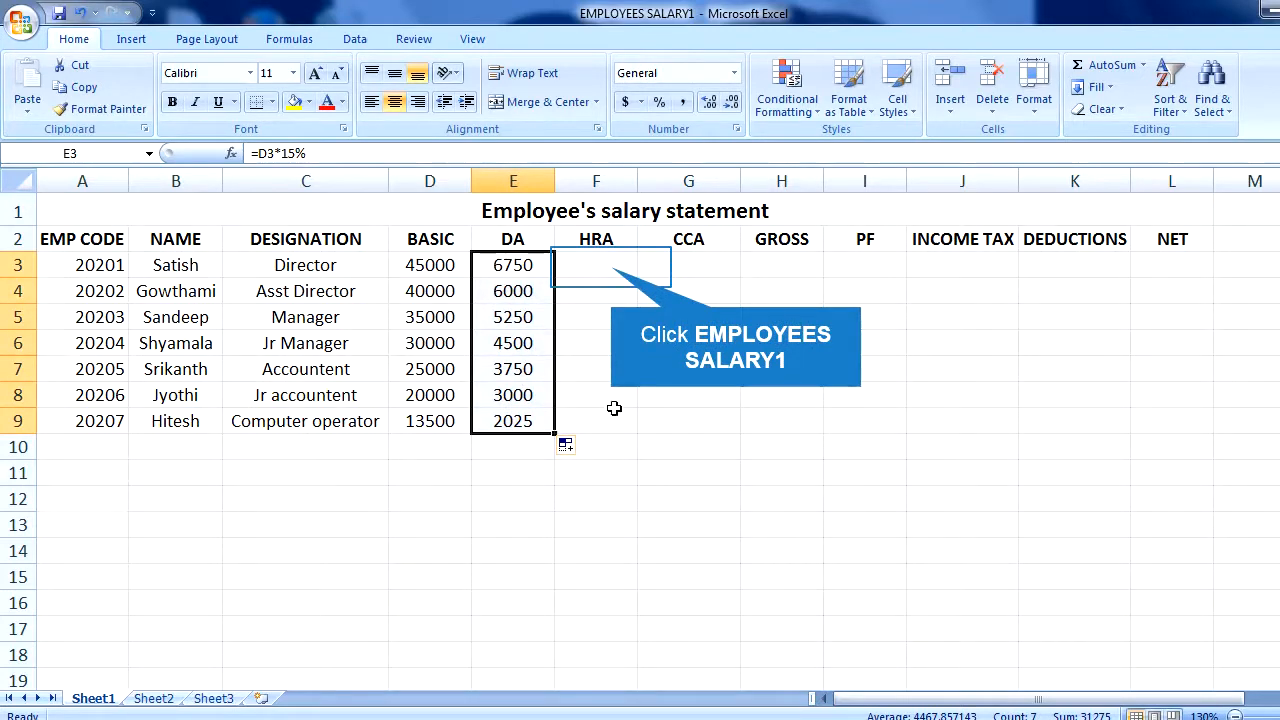
Calculate HRA with =IF(D3>20000,D3*10%,D3*5%) in F3 and fill the formula down to F9.
{"action": "left_click", "coordinate": [606, 266]}
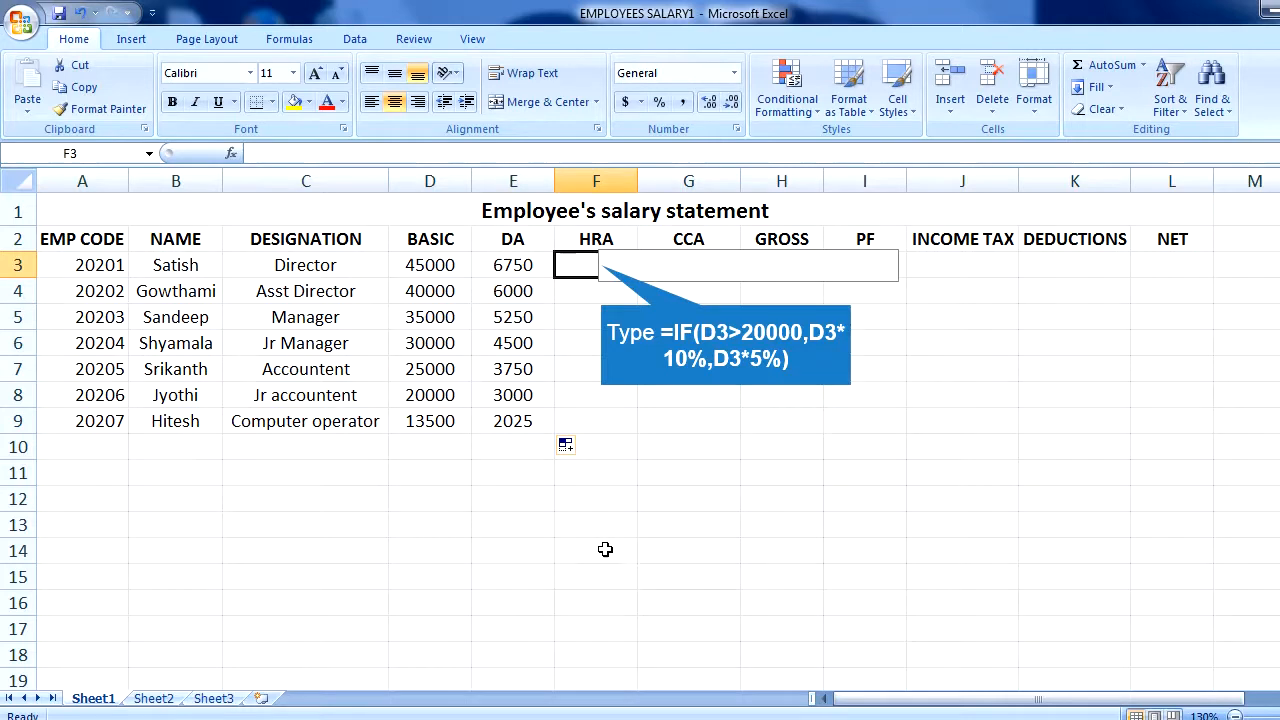
{"action": "type", "text": "=IF(D3"}
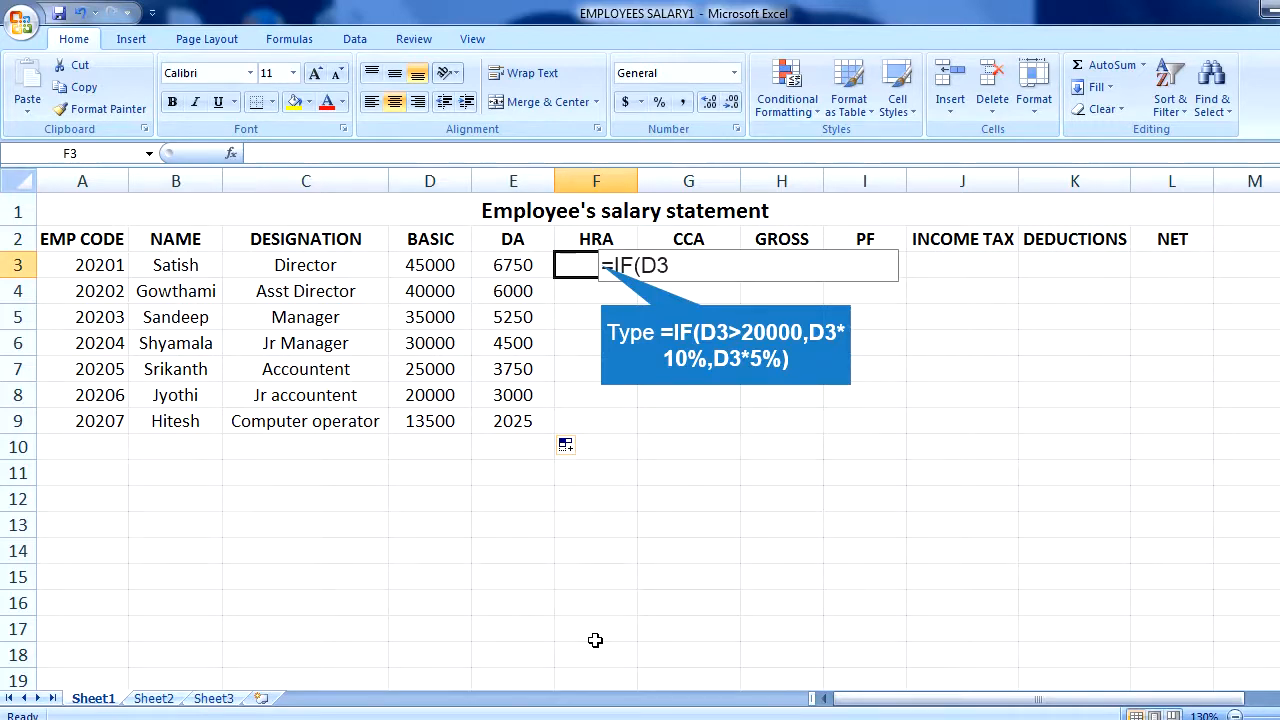
{"action": "type", "text": ">20000,"}
{"action": "type", "text": "D"}
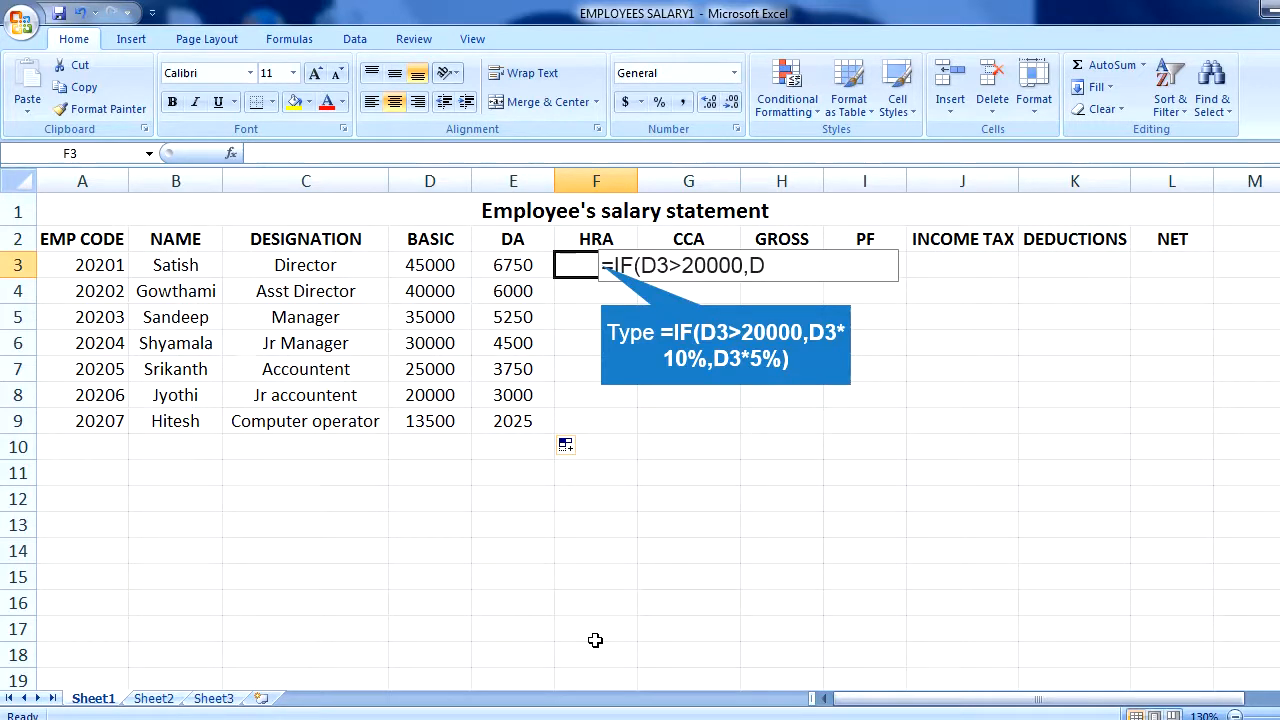
{"action": "type", "text": "3"}
{"action": "type", "text": "*10%"}
{"action": "type", "text": ",D3*"}
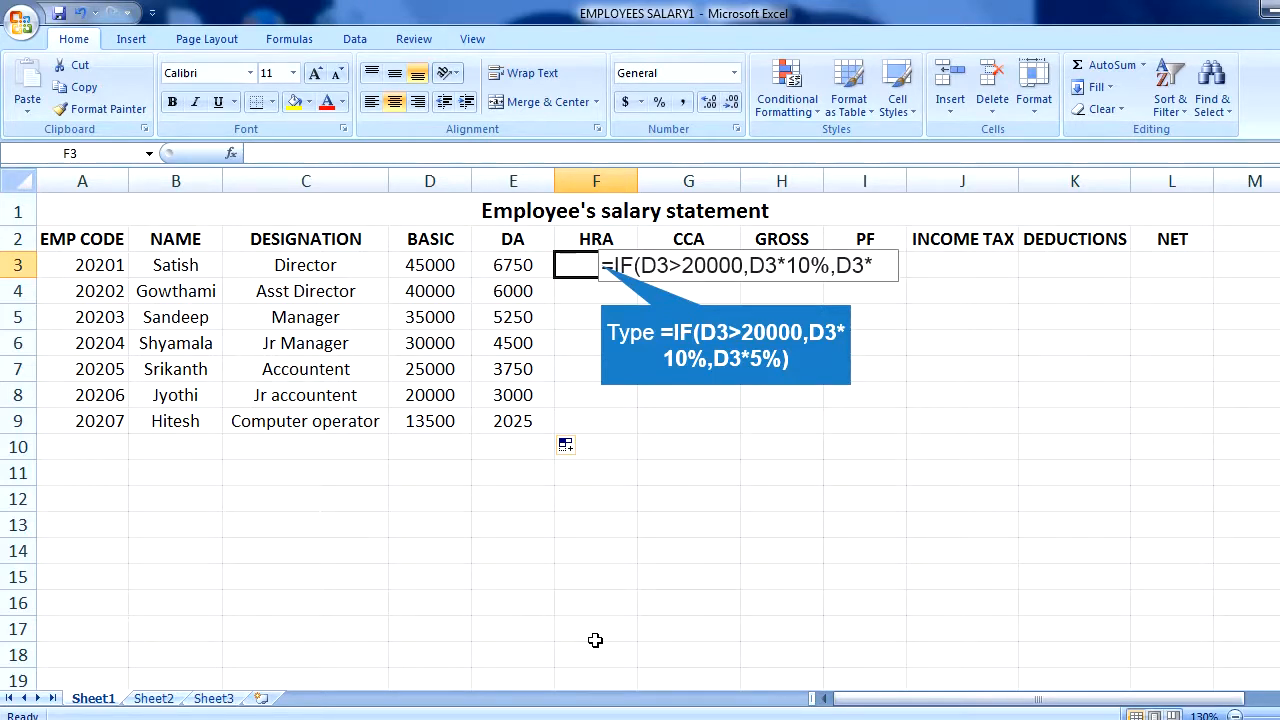
{"action": "type", "text": "5%)"}
{"action": "key", "text": "Return"}
{"action": "key", "text": "Up"}
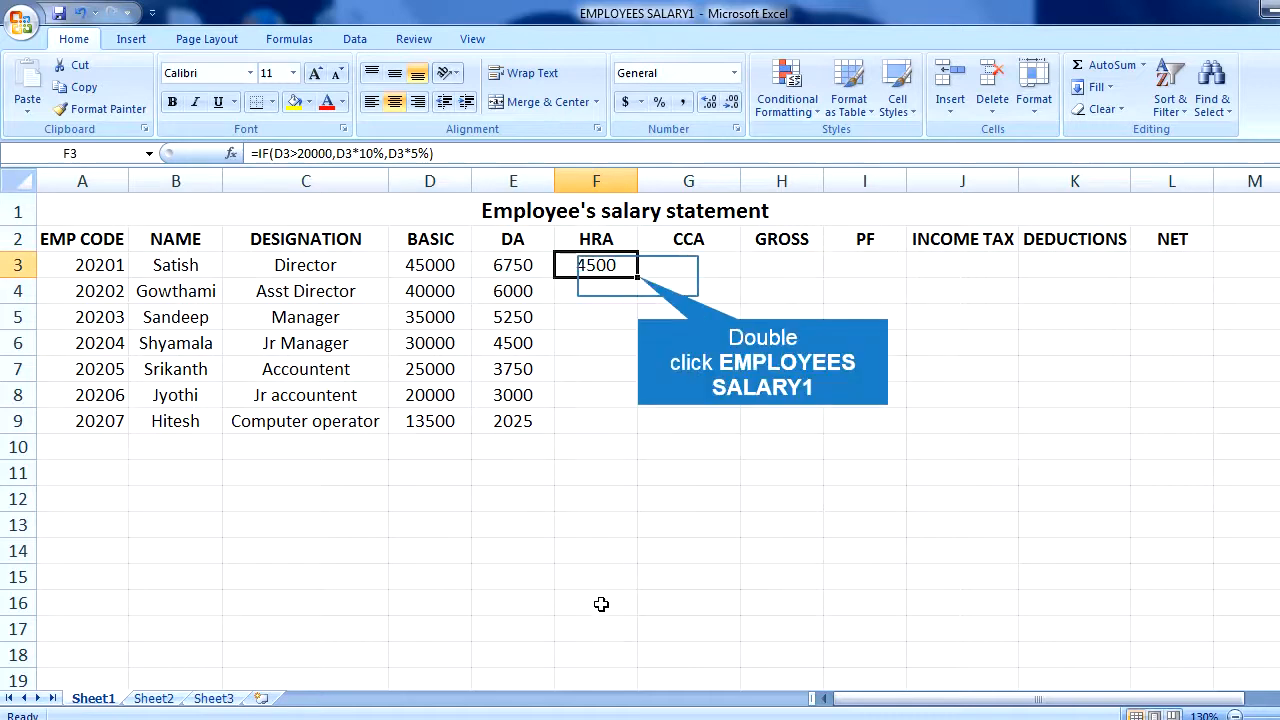
{"action": "double_click", "coordinate": [638, 276]}
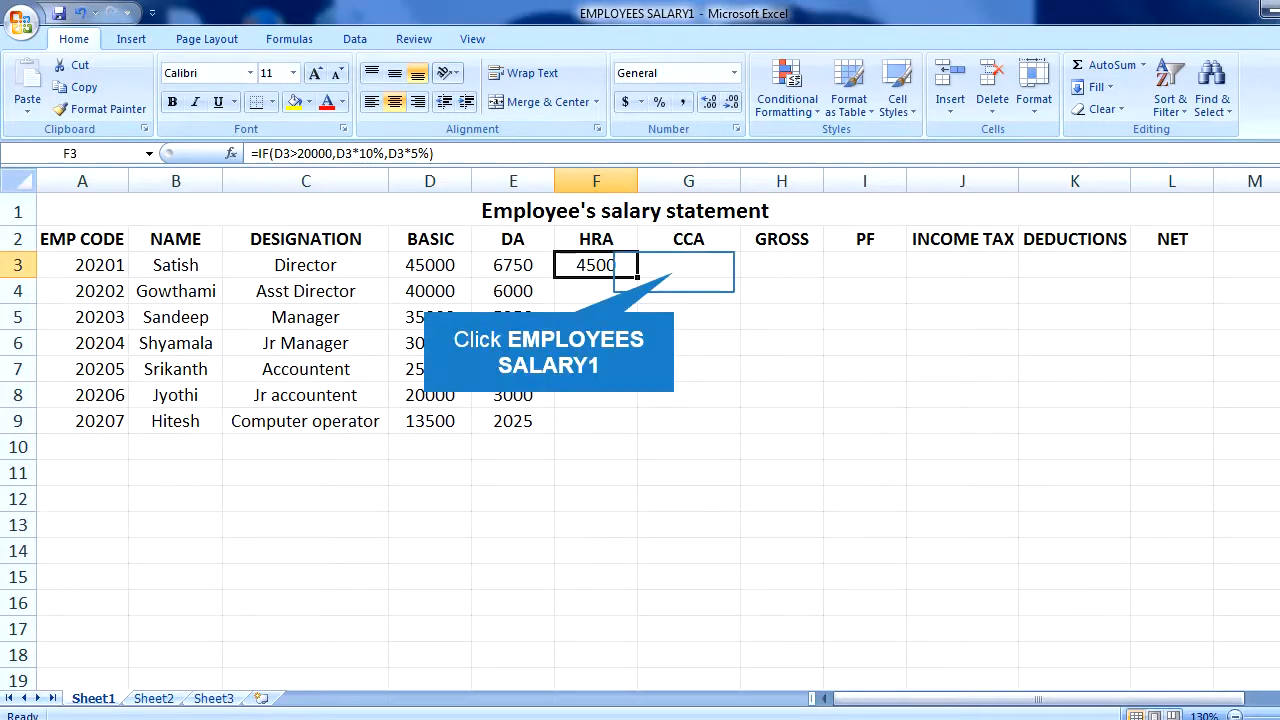
Calculate CCA with =IF(D3>15000,D3*3%,"Not Eligible") in G3 and fill the formula down to G9.
{"action": "left_click", "coordinate": [674, 271]}
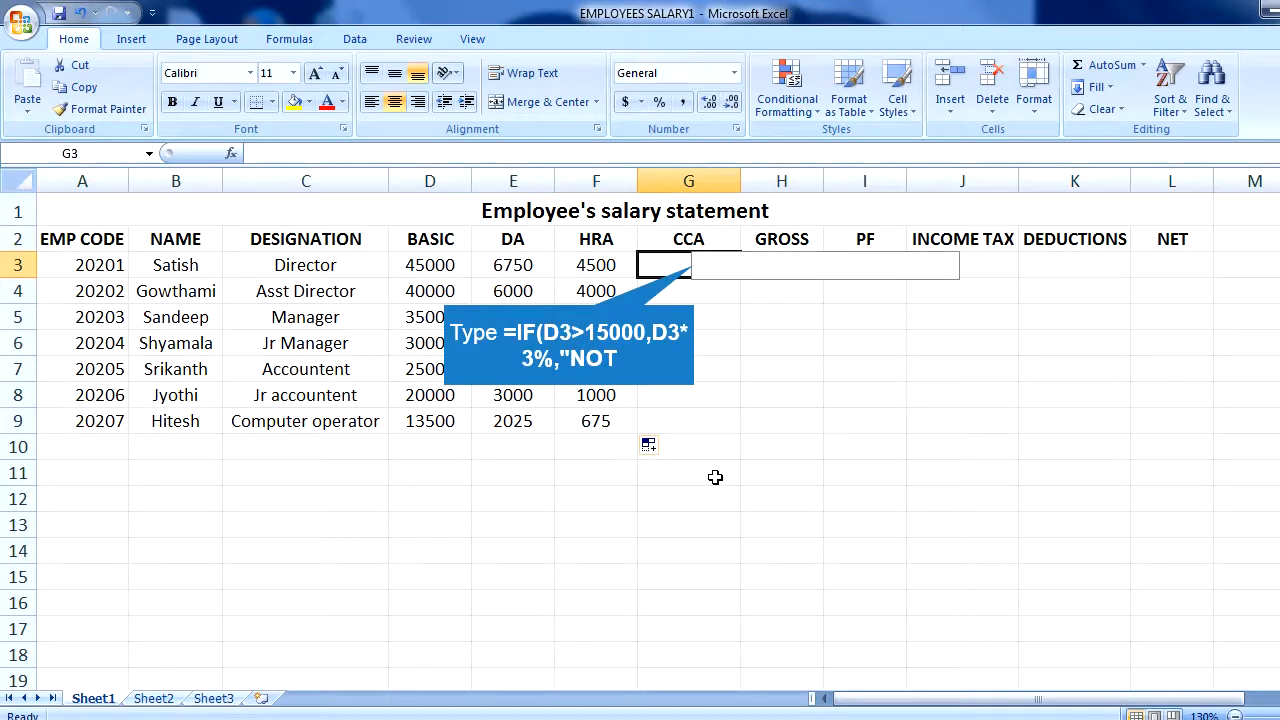
{"action": "type", "text": "=IF(D3>1"}
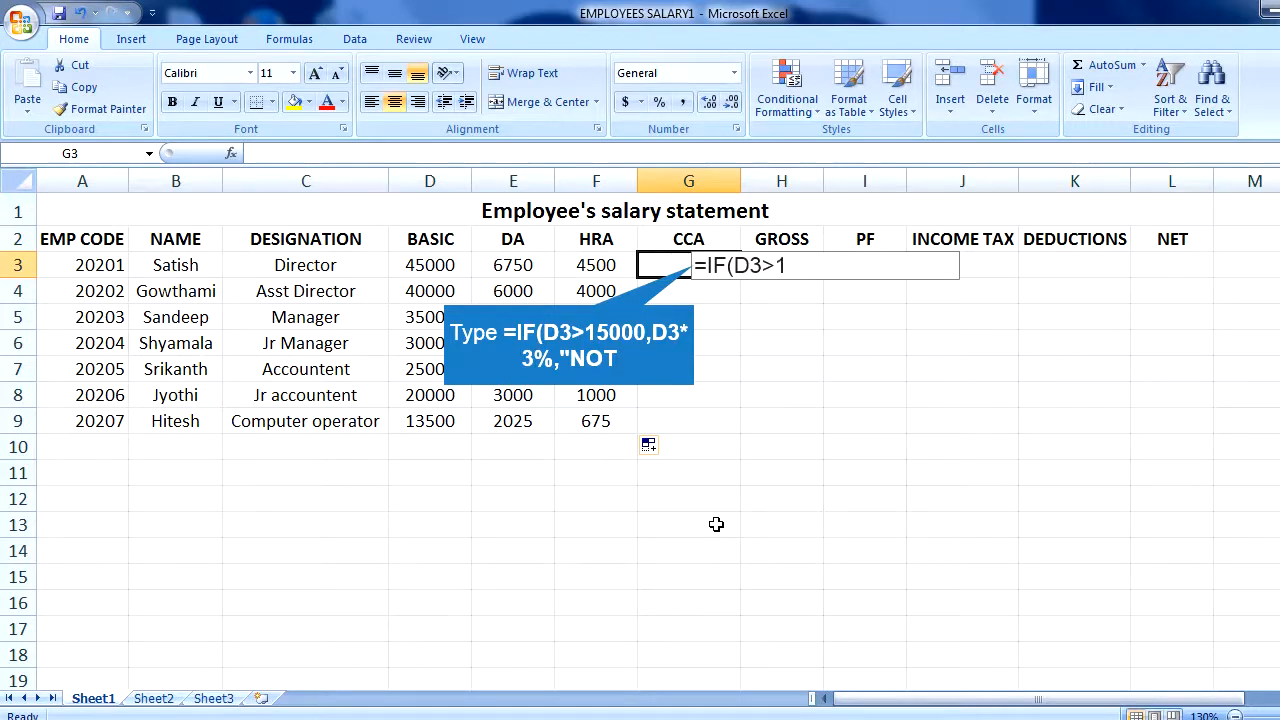
{"action": "type", "text": "5000,D3"}
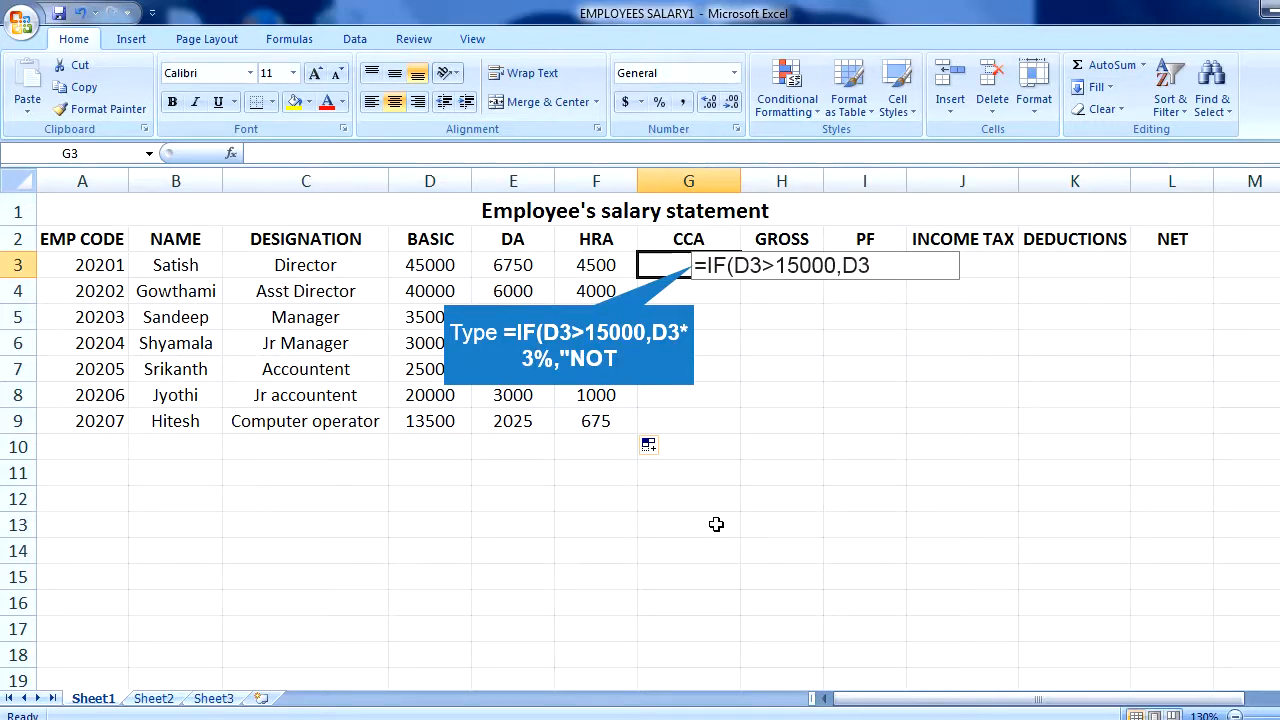
{"action": "type", "text": "*3%,\"NOT"}
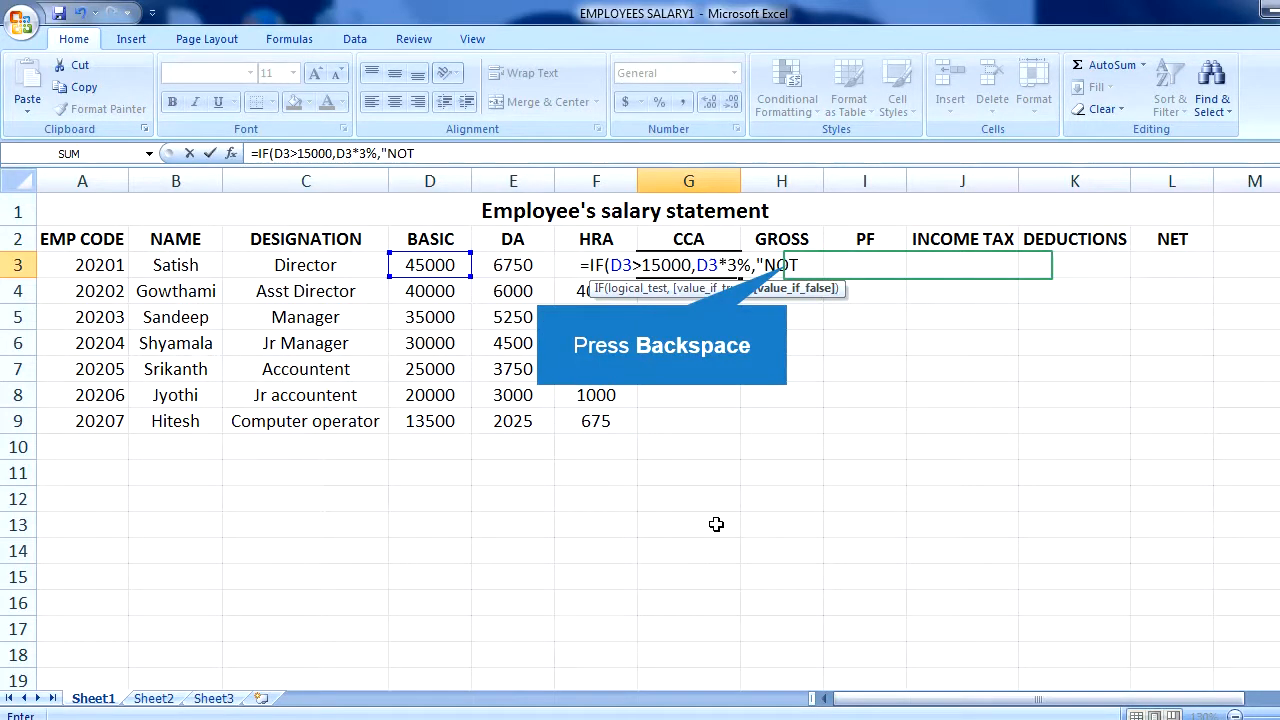
{"action": "key", "text": "BackSpace"}
{"action": "key", "text": "Caps_Lock"}
{"action": "key", "text": "BackSpace"}
{"action": "type", "text": "ot"}
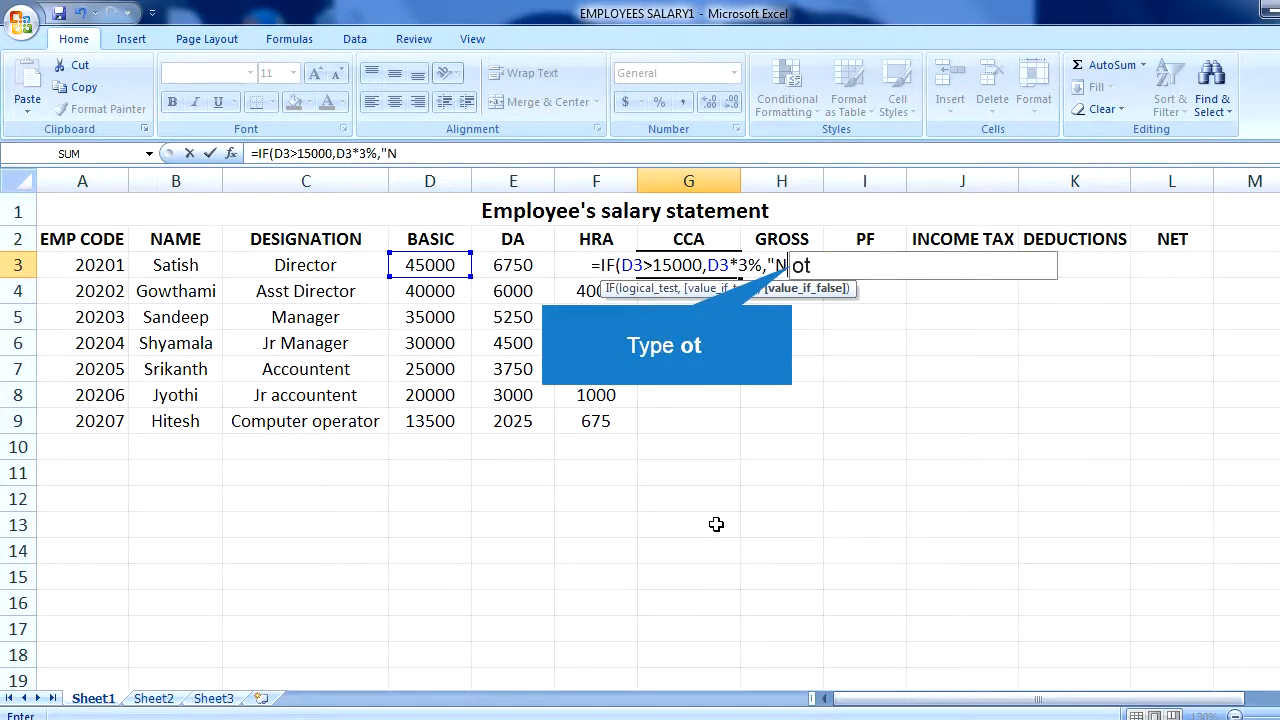
{"action": "key", "text": "Caps_Lock"}
{"action": "type", "text": "E"}
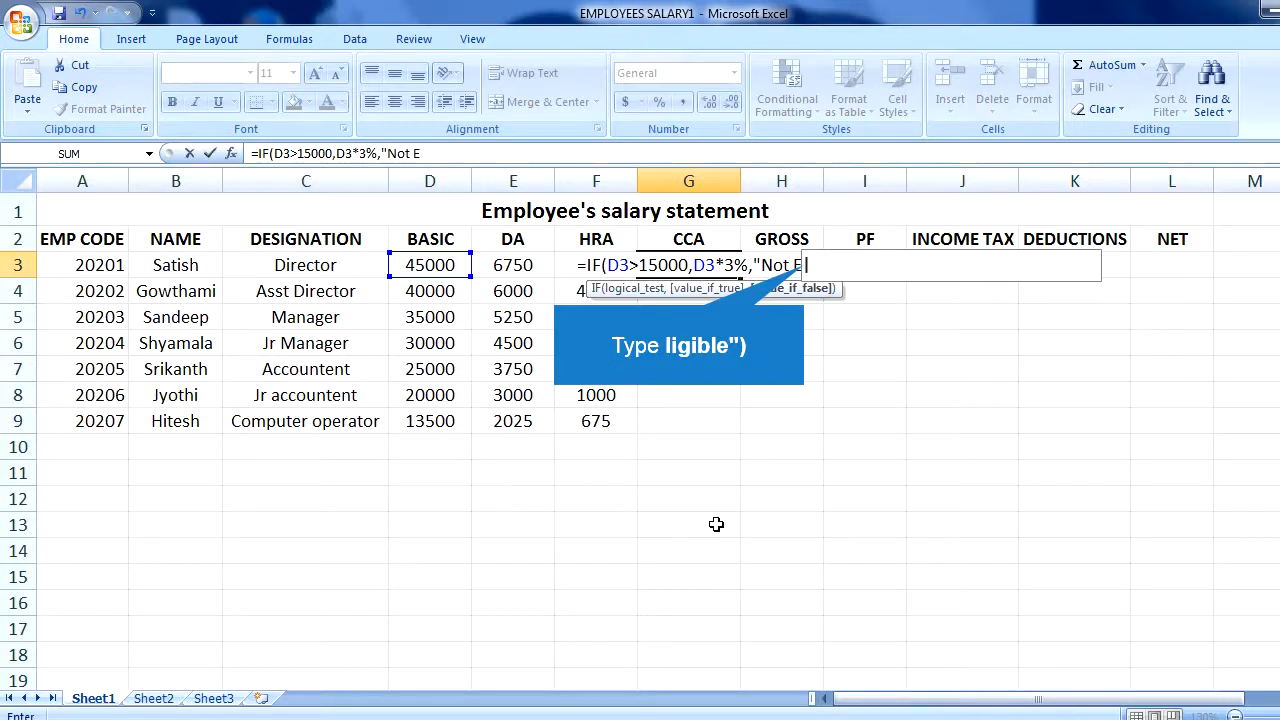
{"action": "type", "text": "ligible\")"}
{"action": "key", "text": "Return"}
{"action": "key", "text": "Up"}
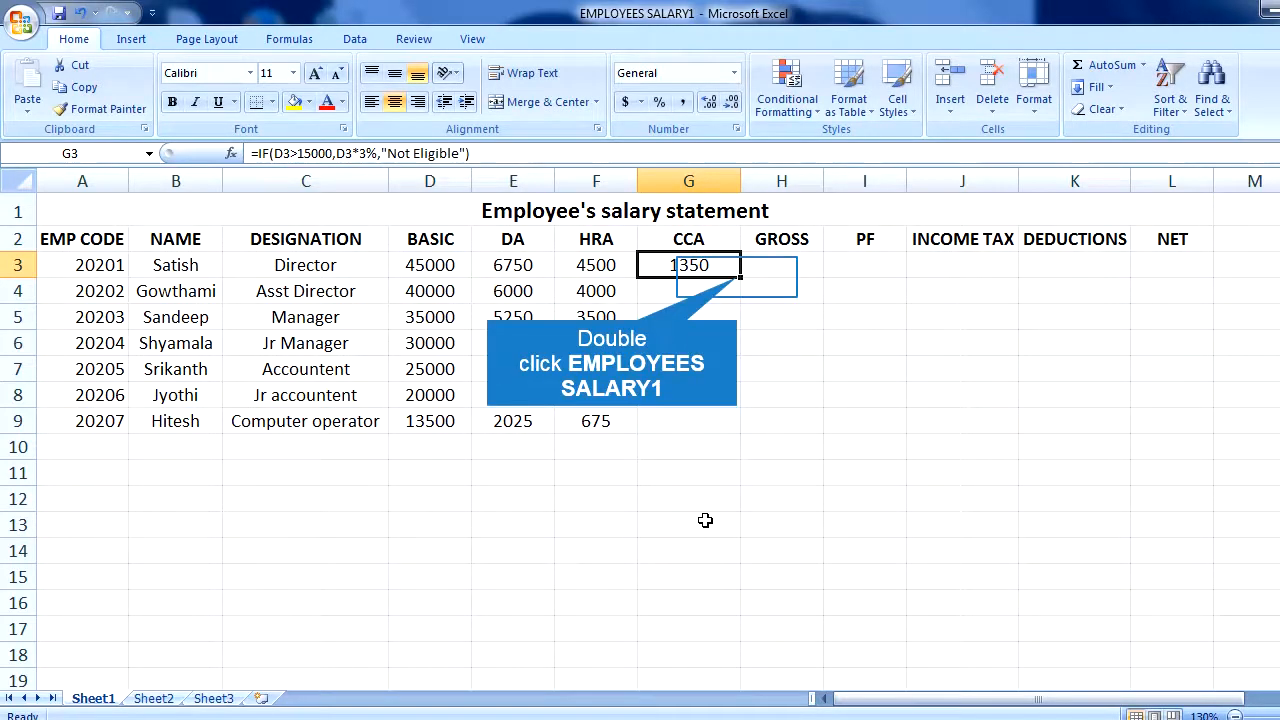
{"action": "double_click", "coordinate": [737, 277]}
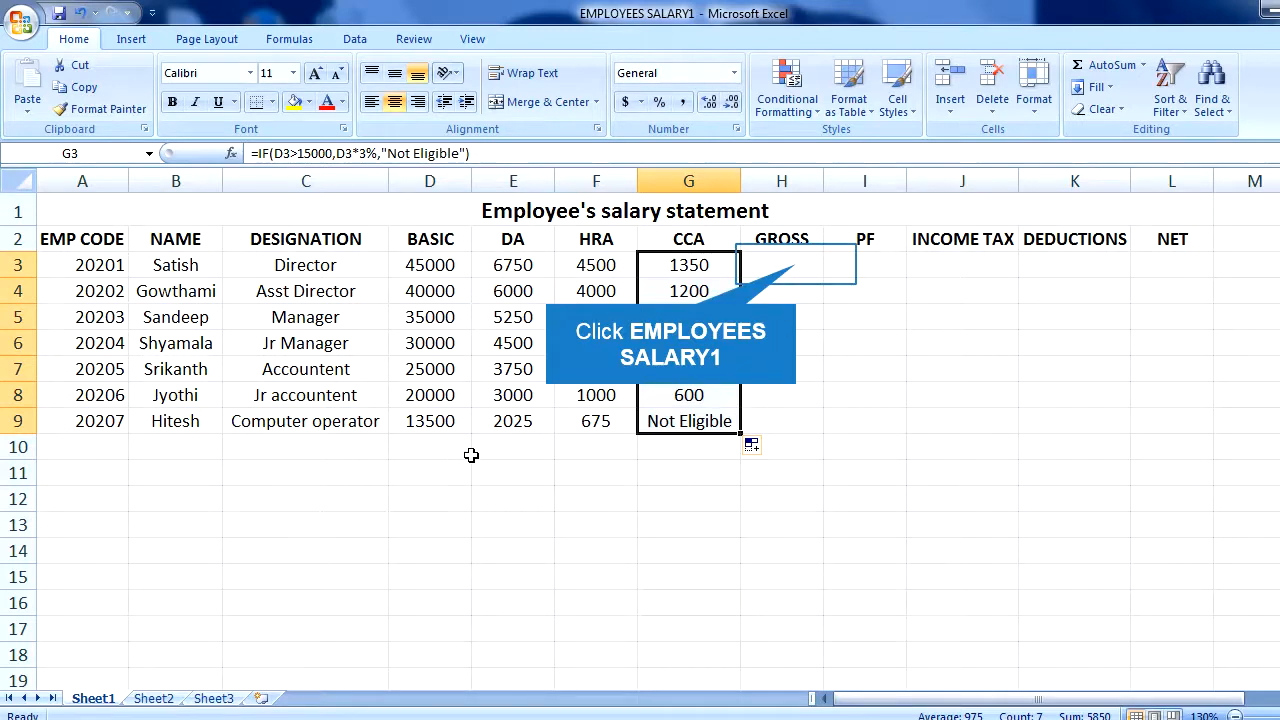
Calculate the gross salary with =SUM(D3:G3) in H3 and fill the formula down to H9.
{"action": "left_click", "coordinate": [796, 264]}
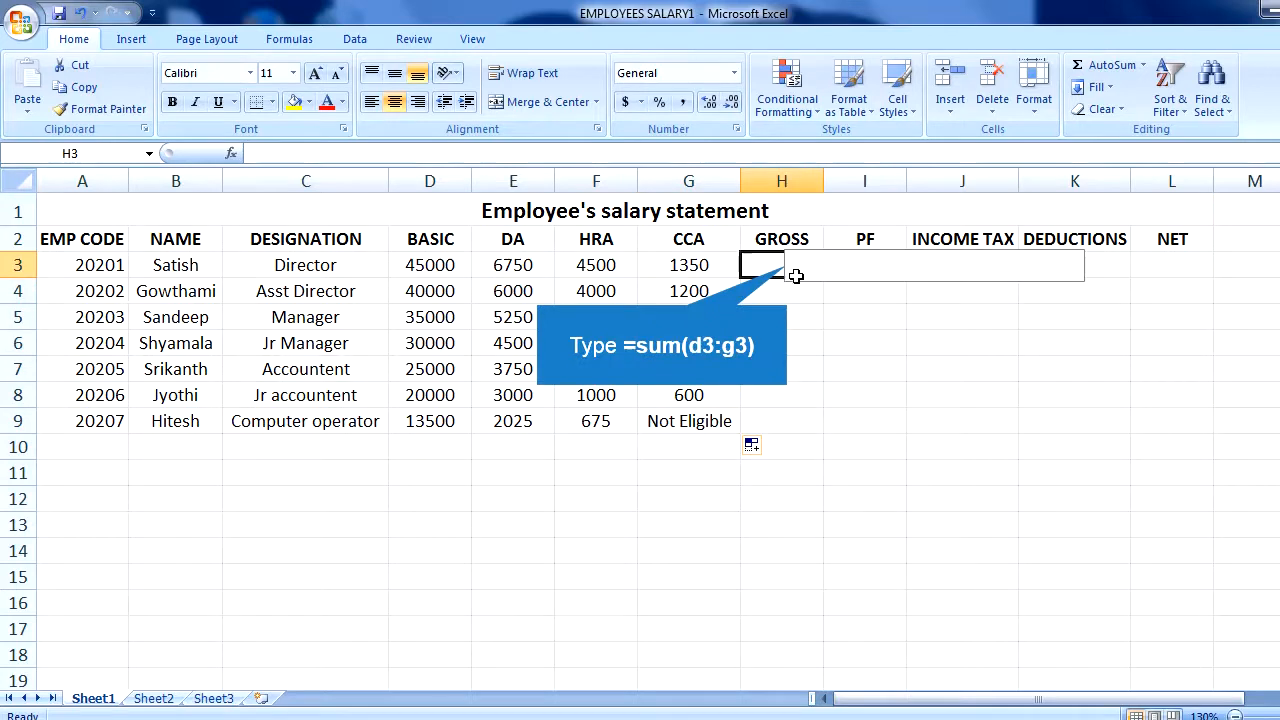
{"action": "type", "text": "=sum(d3"}
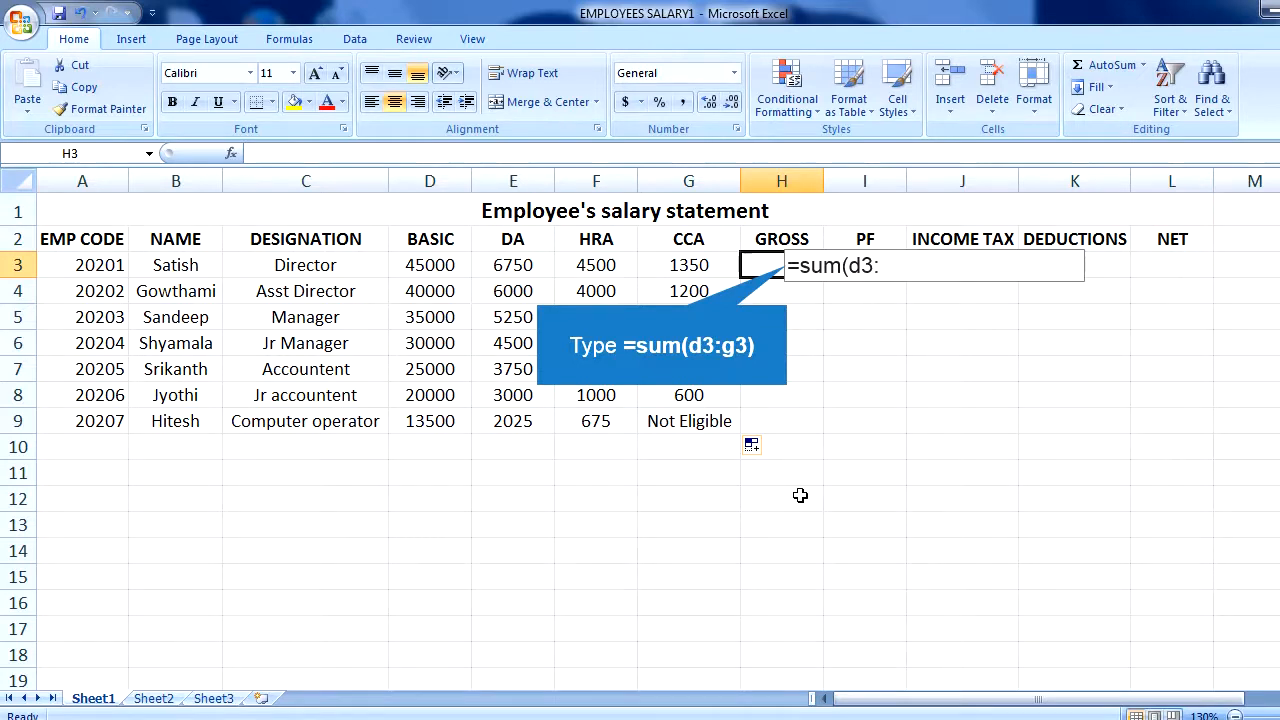
{"action": "type", "text": ":g3)"}
{"action": "key", "text": "Return"}
{"action": "key", "text": "Up"}
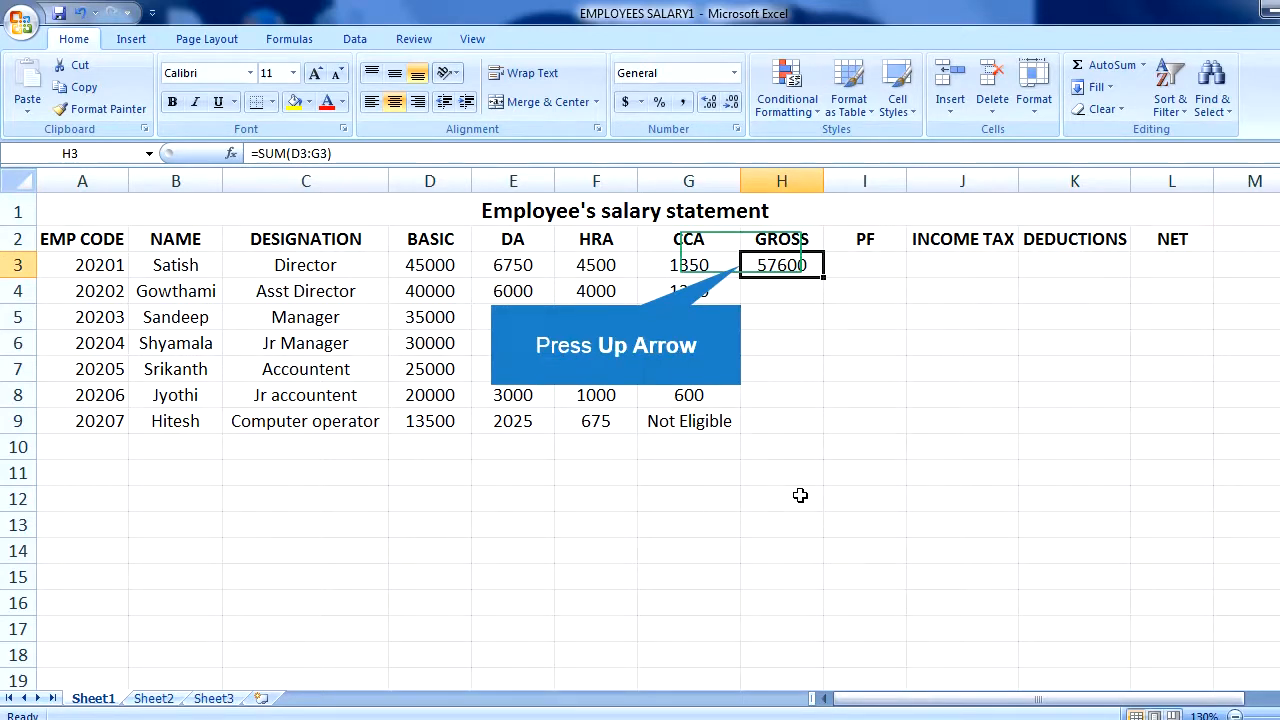
{"action": "double_click", "coordinate": [821, 275]}
Calculate PF with =D3*6% in I3 and fill the formula down to I9.
{"action": "left_click", "coordinate": [855, 267]}
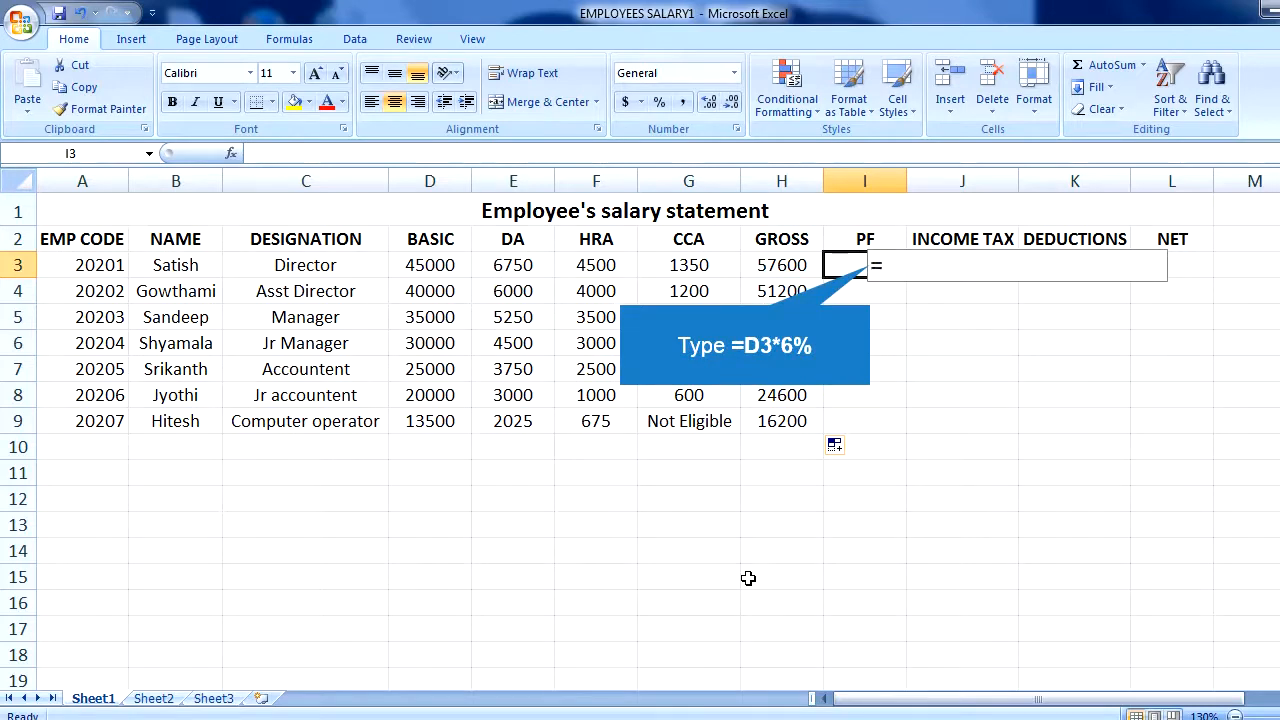
{"action": "type", "text": "D3*6%"}
{"action": "key", "text": "Return"}
{"action": "key", "text": "Up"}
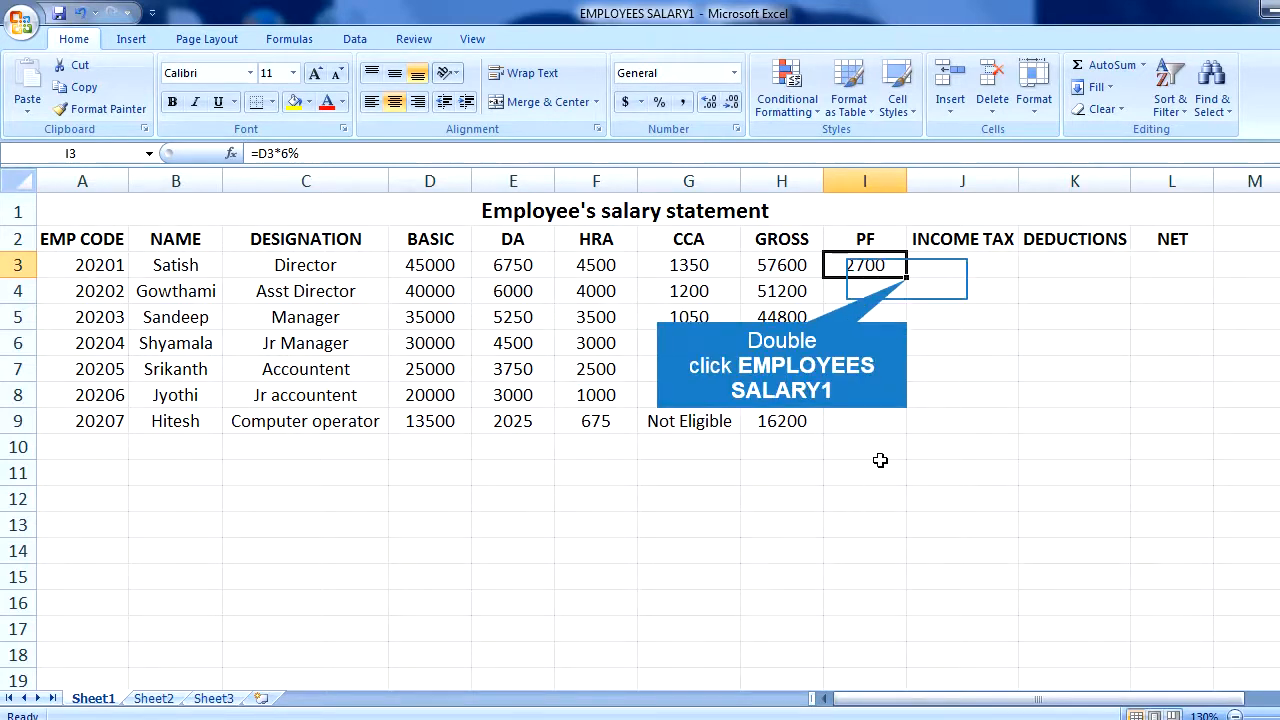
{"action": "double_click", "coordinate": [906, 277]}
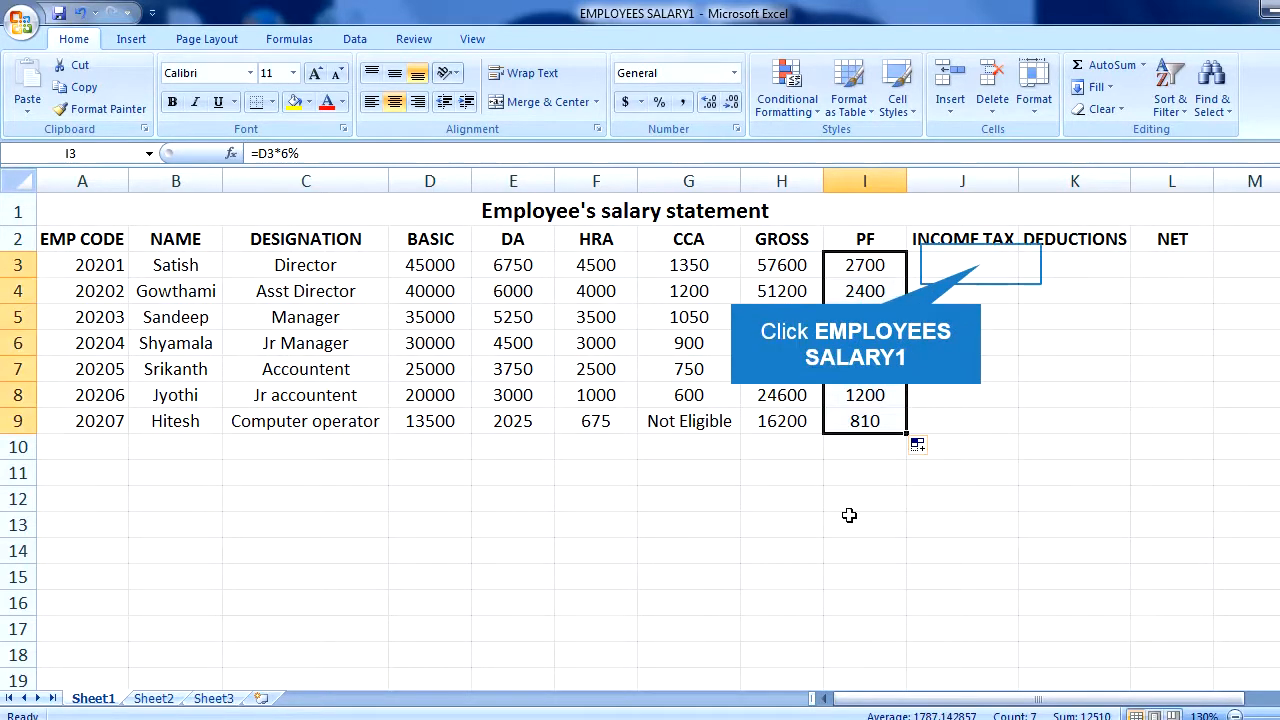
Calculate income tax with =IF(D3<=15000,0%,IF(D3<=25000,(D3*5%),IF(D3<=35000,(D3*10%),IF(D3<=45000,(D3*15%))))) in J3 and fill the formula down to J9.
{"action": "left_click", "coordinate": [981, 265]}
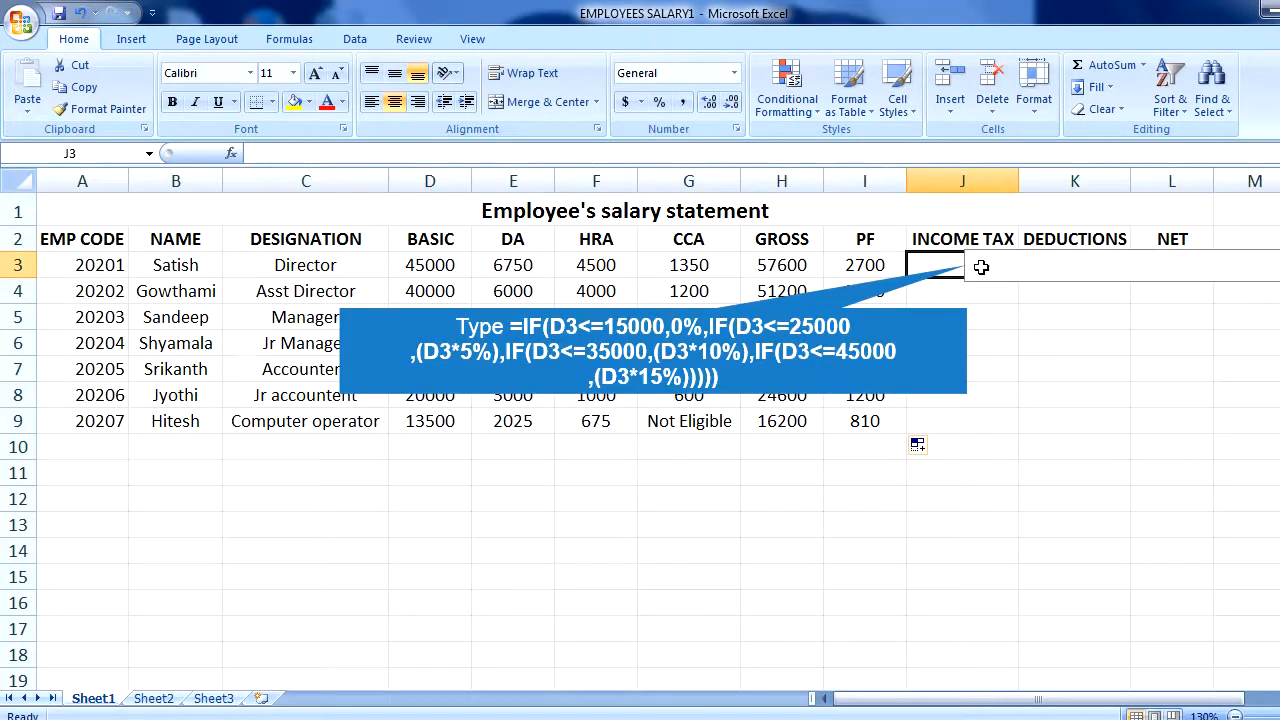
{"action": "type", "text": "=IF(D3<"}
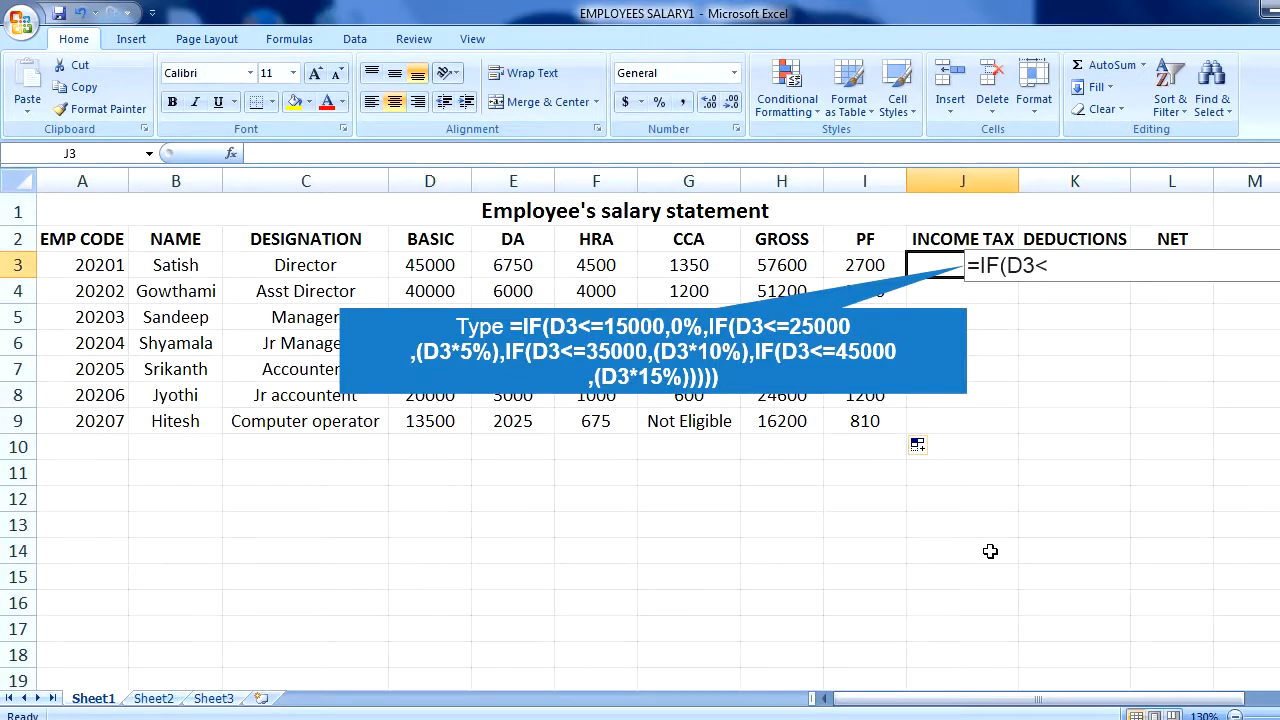
{"action": "type", "text": "=15000"}
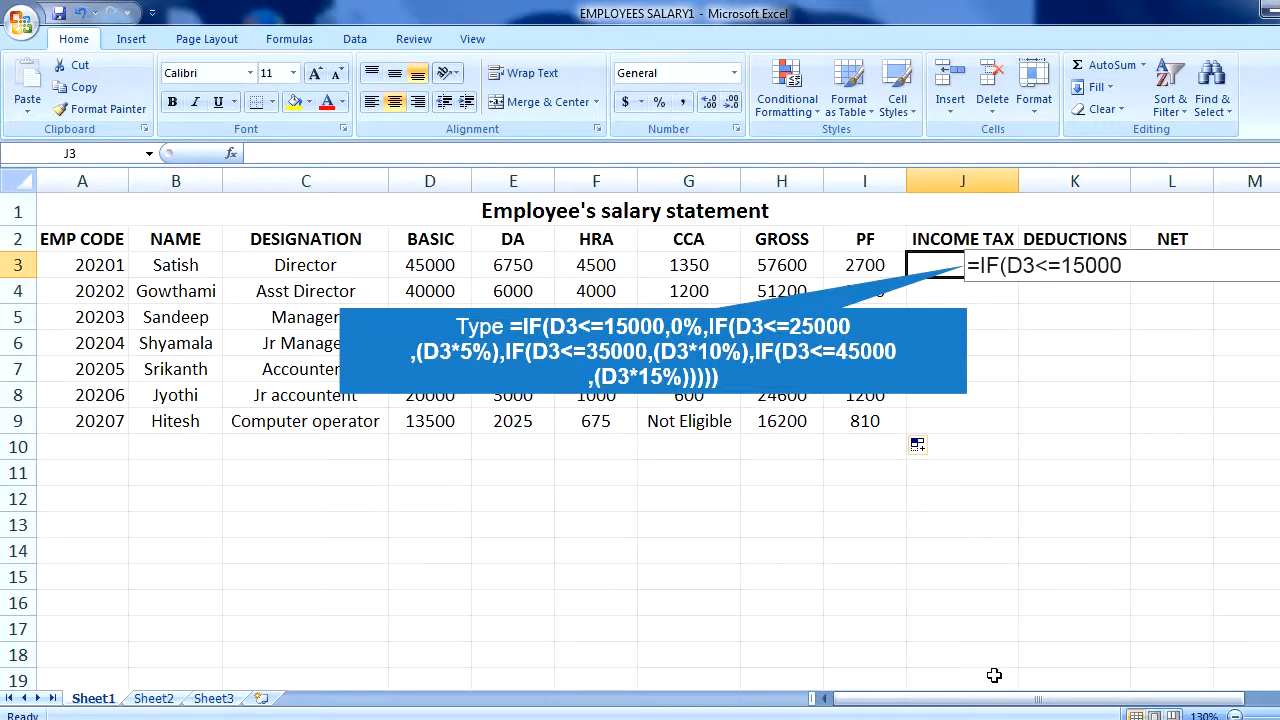
{"action": "type", "text": ",0%,IF(D3"}
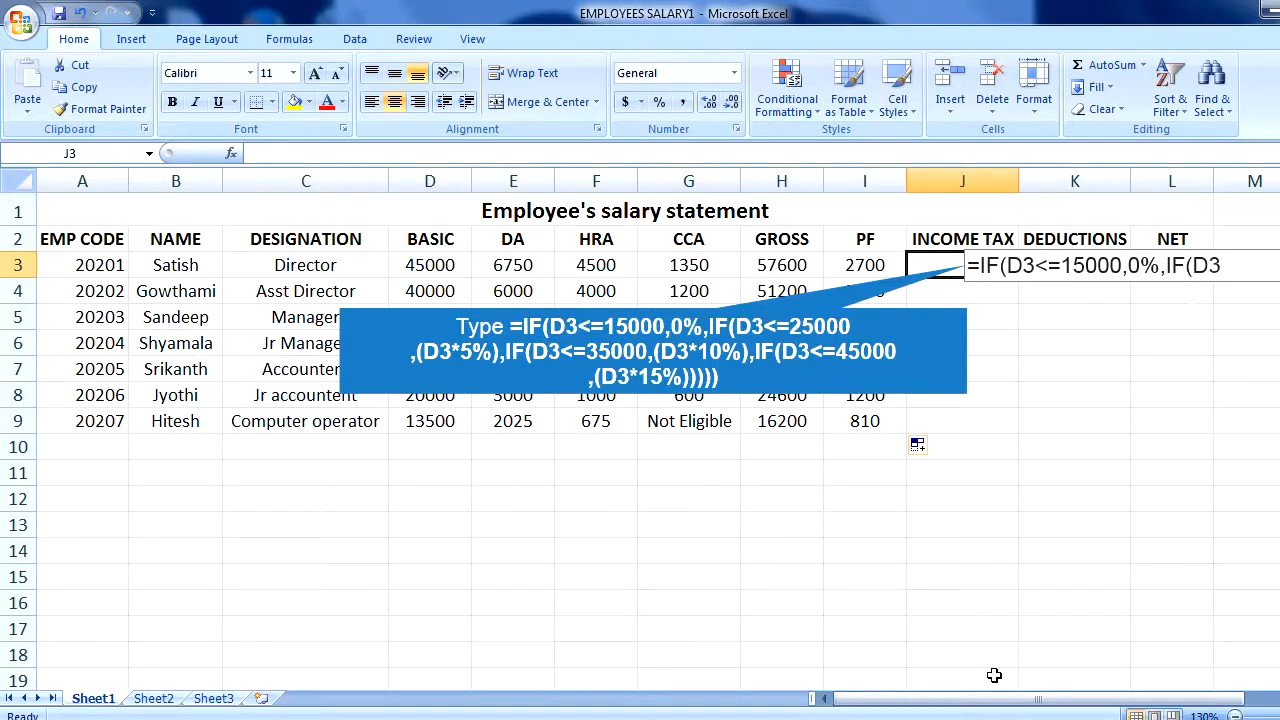
{"action": "type", "text": "<=250"}
{"action": "key", "text": "Return"}
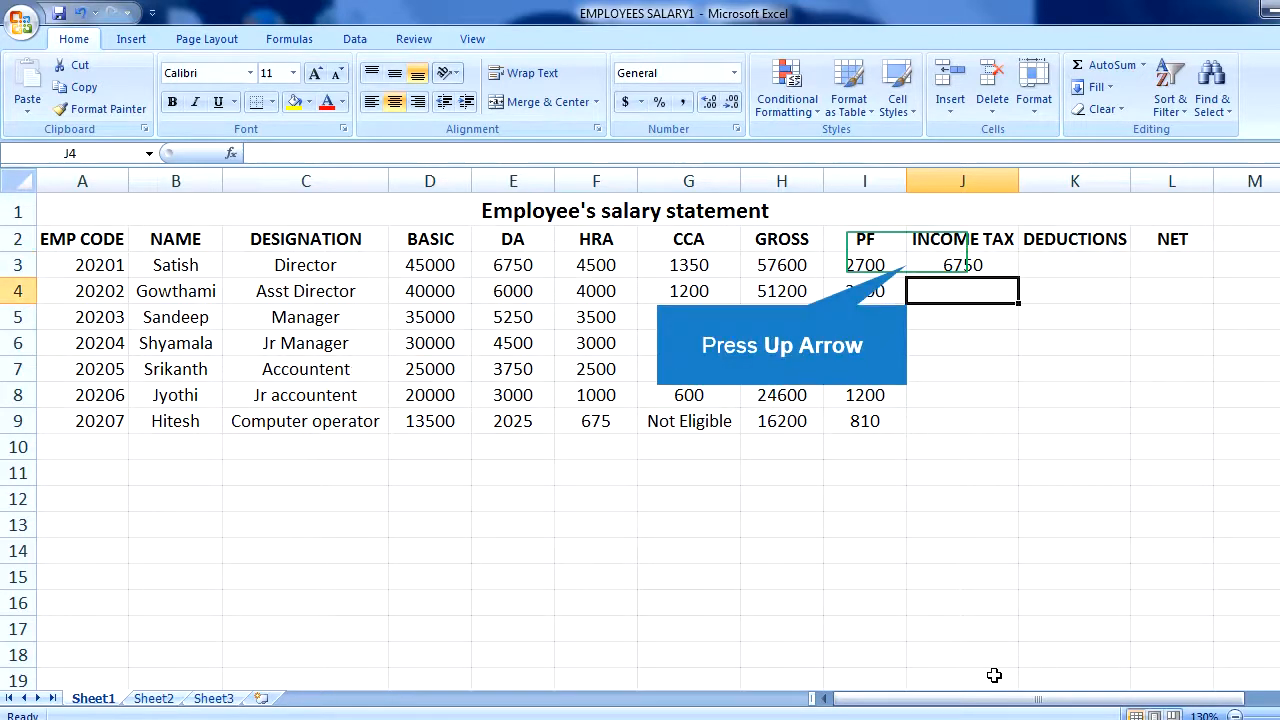
{"action": "key", "text": "Up"}
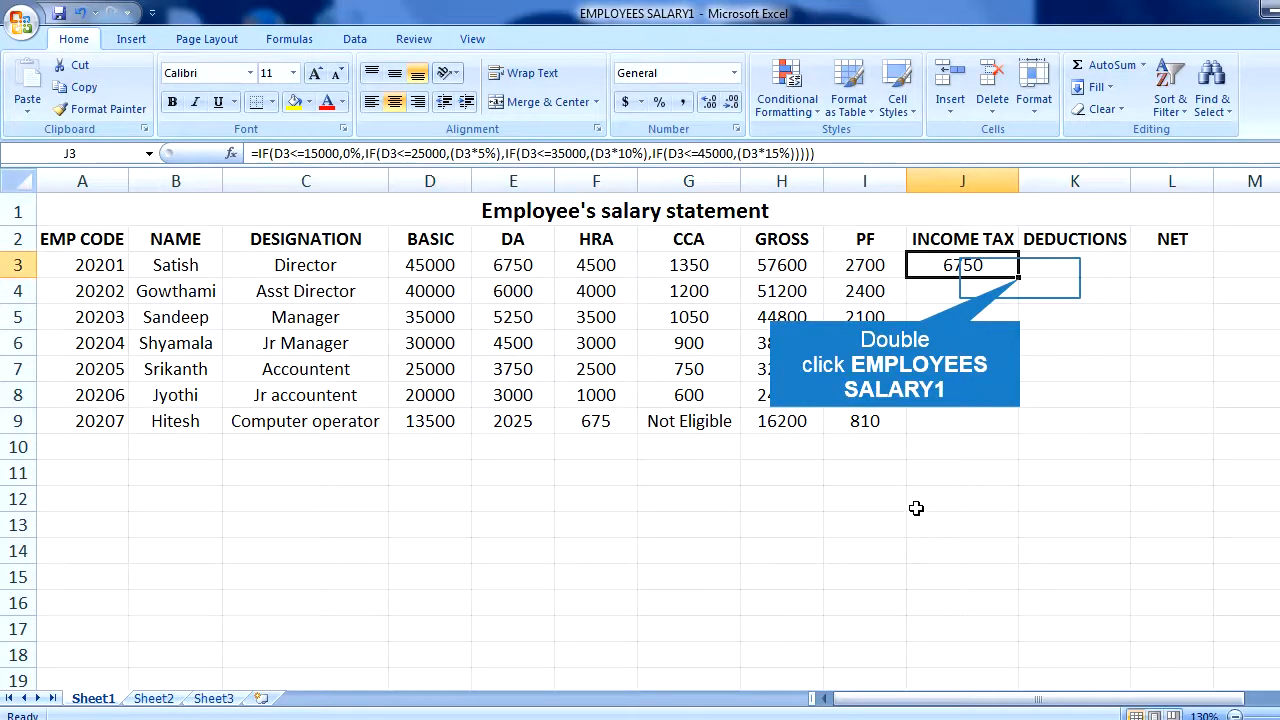
{"action": "double_click", "coordinate": [1018, 277]}
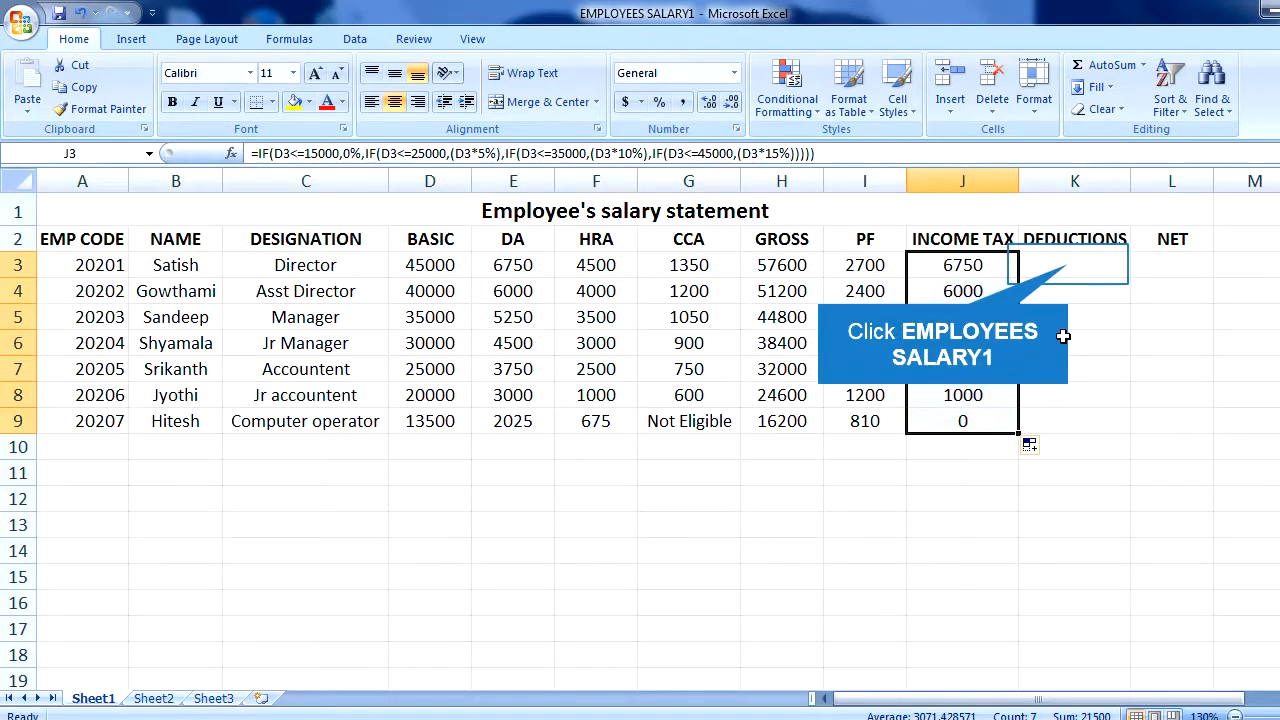
Calculate the deductions with =I3+J3 in K3 and fill the formula down to K9.
{"action": "left_click", "coordinate": [1067, 266]}
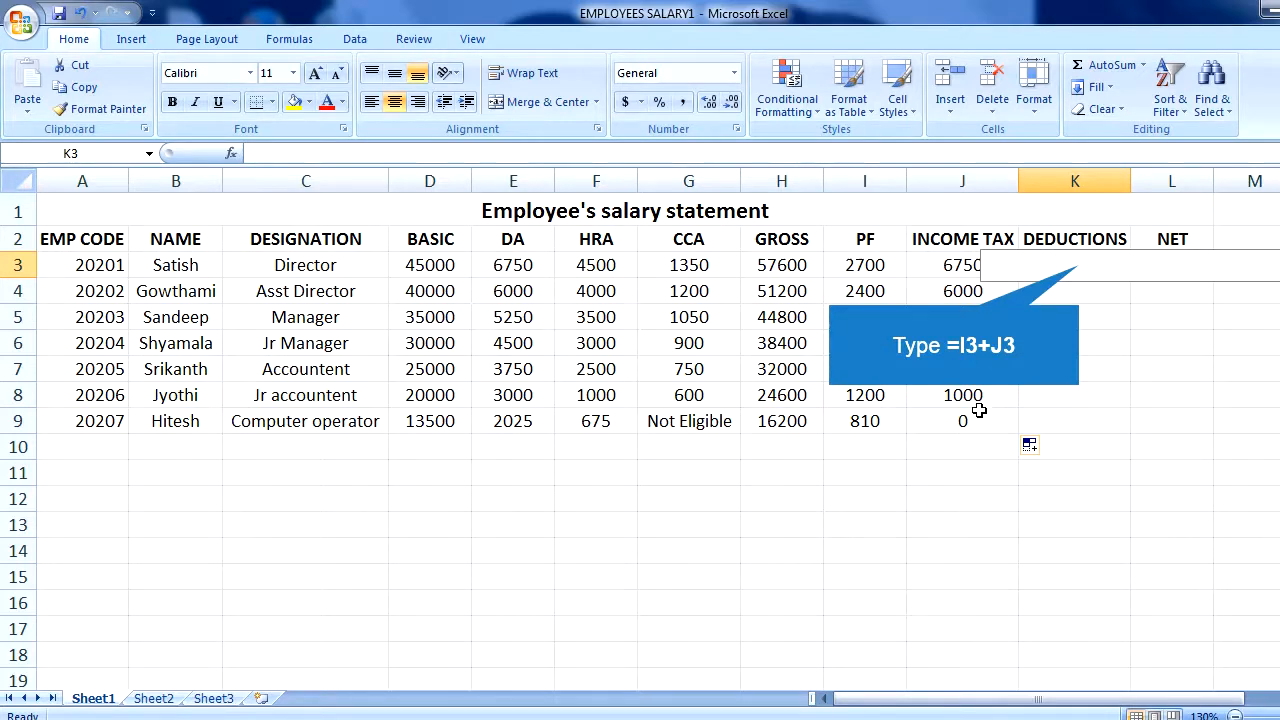
{"action": "type", "text": "="}
{"action": "type", "text": "I3"}
{"action": "type", "text": "+"}
{"action": "type", "text": "J"}
{"action": "type", "text": "3"}
{"action": "key", "text": "Return"}
{"action": "key", "text": "Up"}
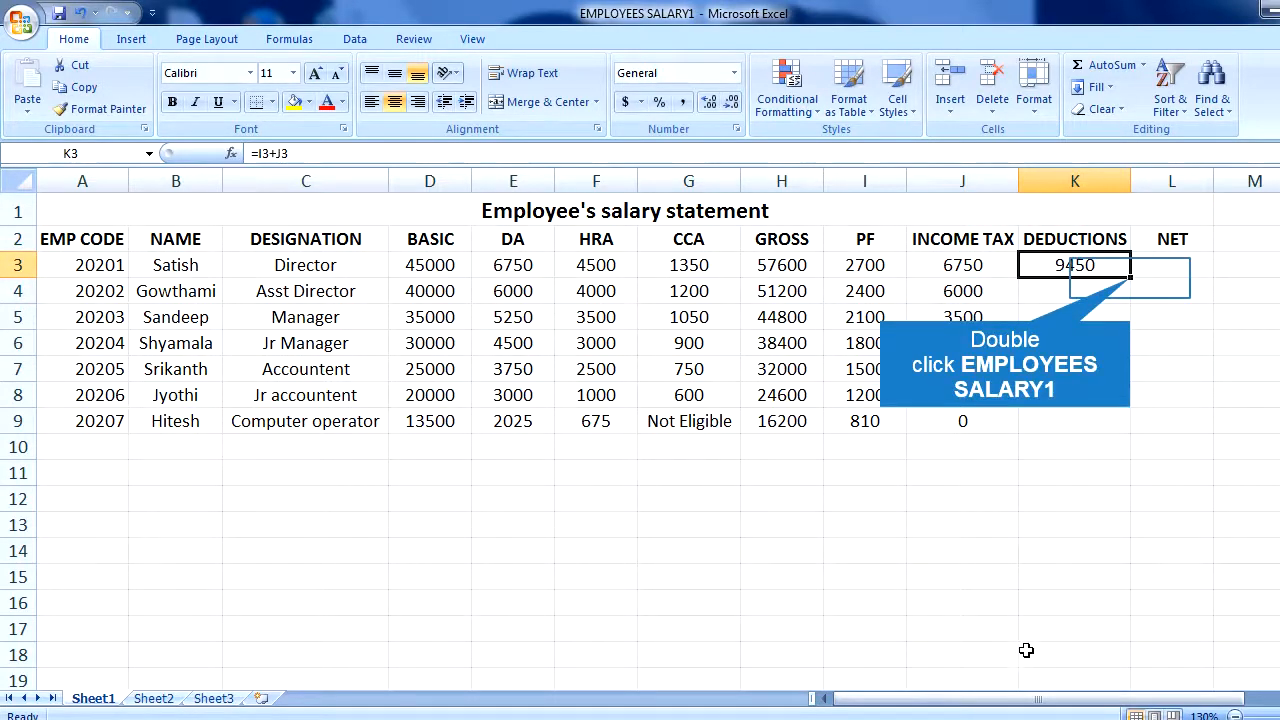
{"action": "double_click", "coordinate": [1130, 279]}
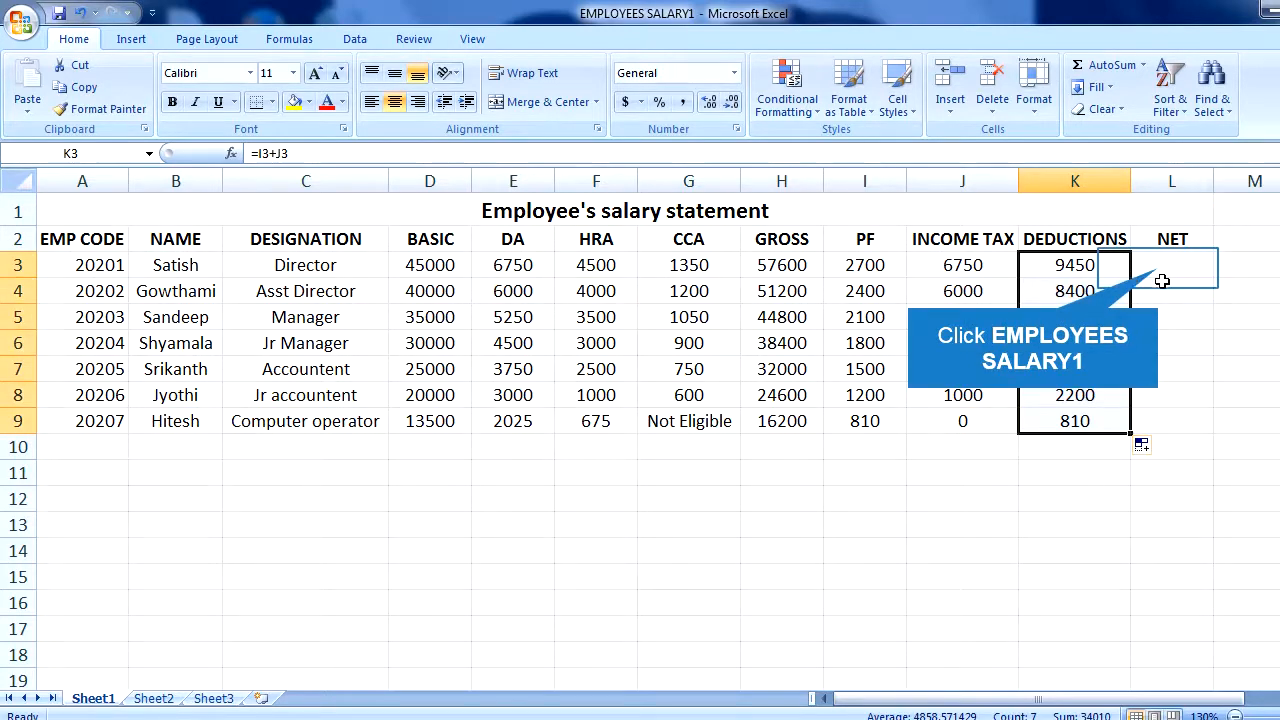
Calculate the net pay with =H3-K3 in L3 and fill the formula down to L9.
{"action": "left_click", "coordinate": [1160, 267]}
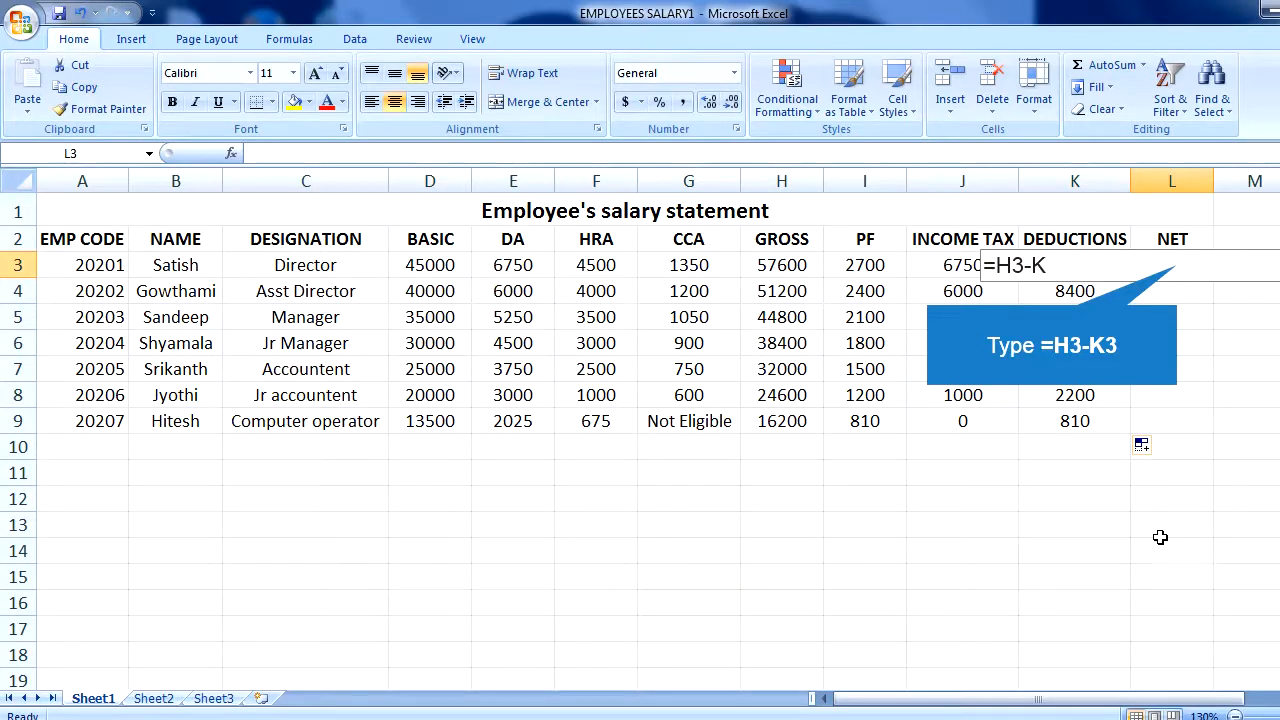
{"action": "type", "text": "3"}
{"action": "key", "text": "Return"}
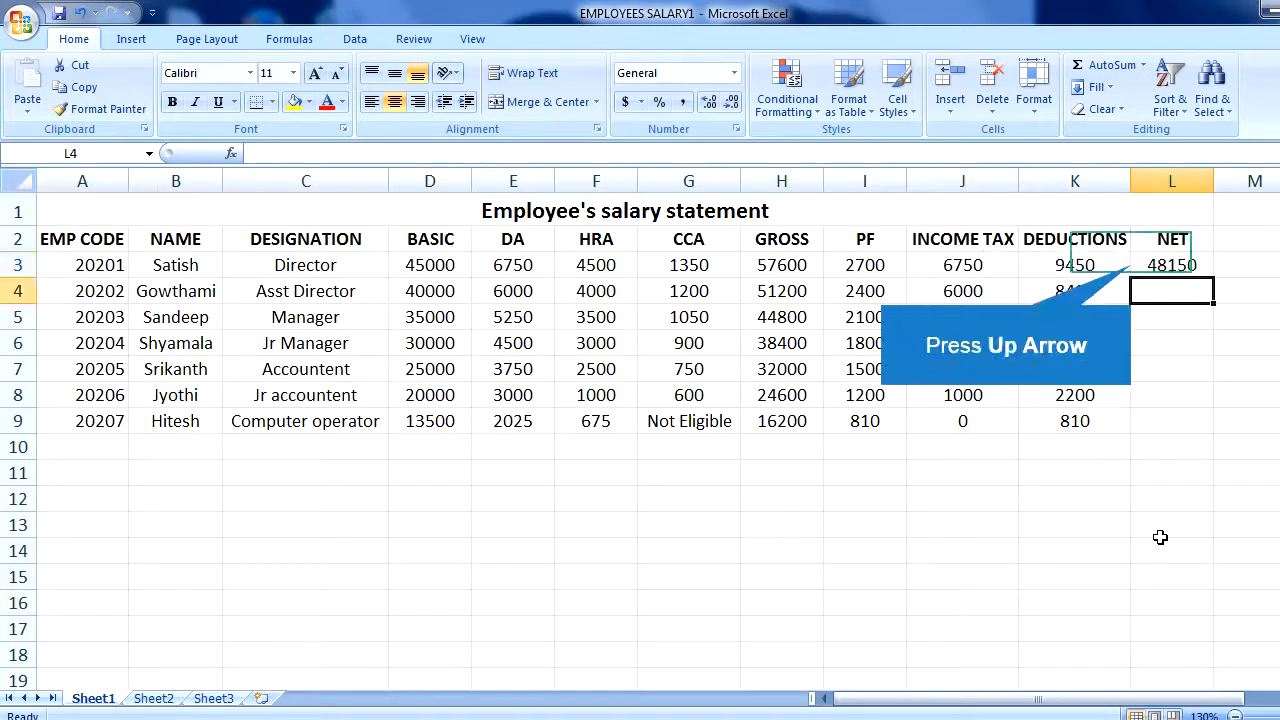
{"action": "key", "text": "Up"}
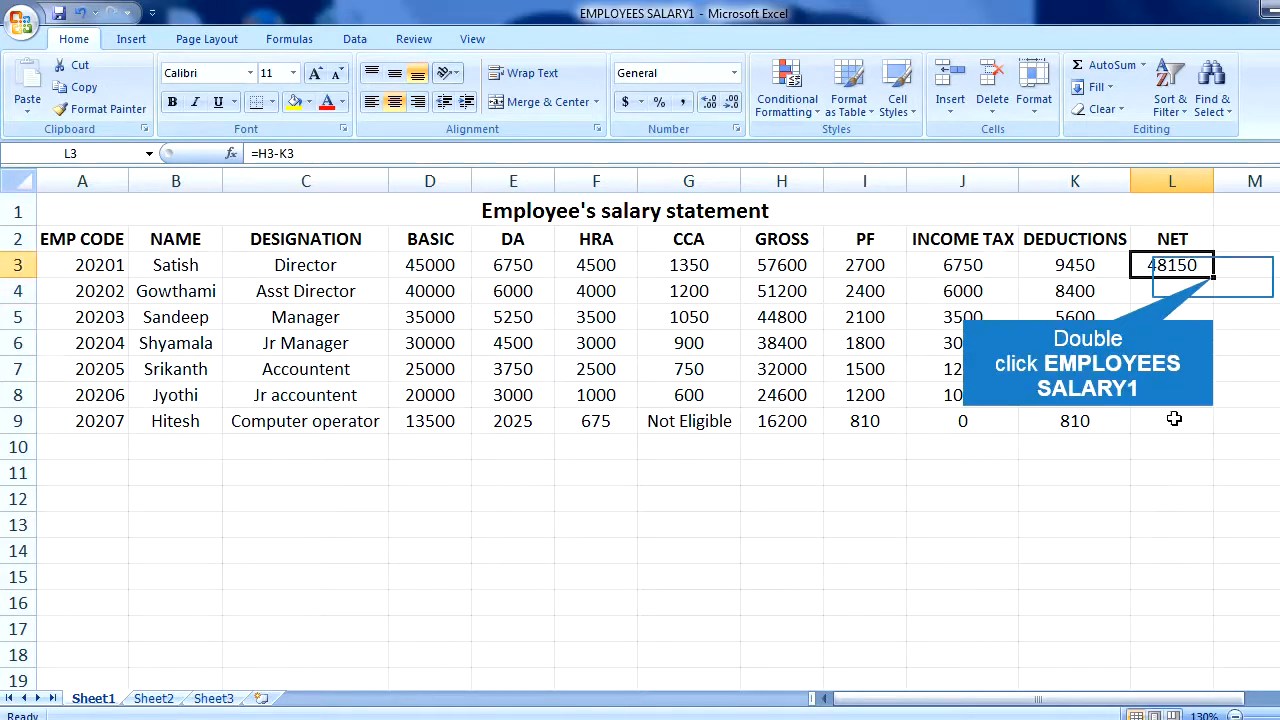
{"action": "double_click", "coordinate": [1213, 277]}
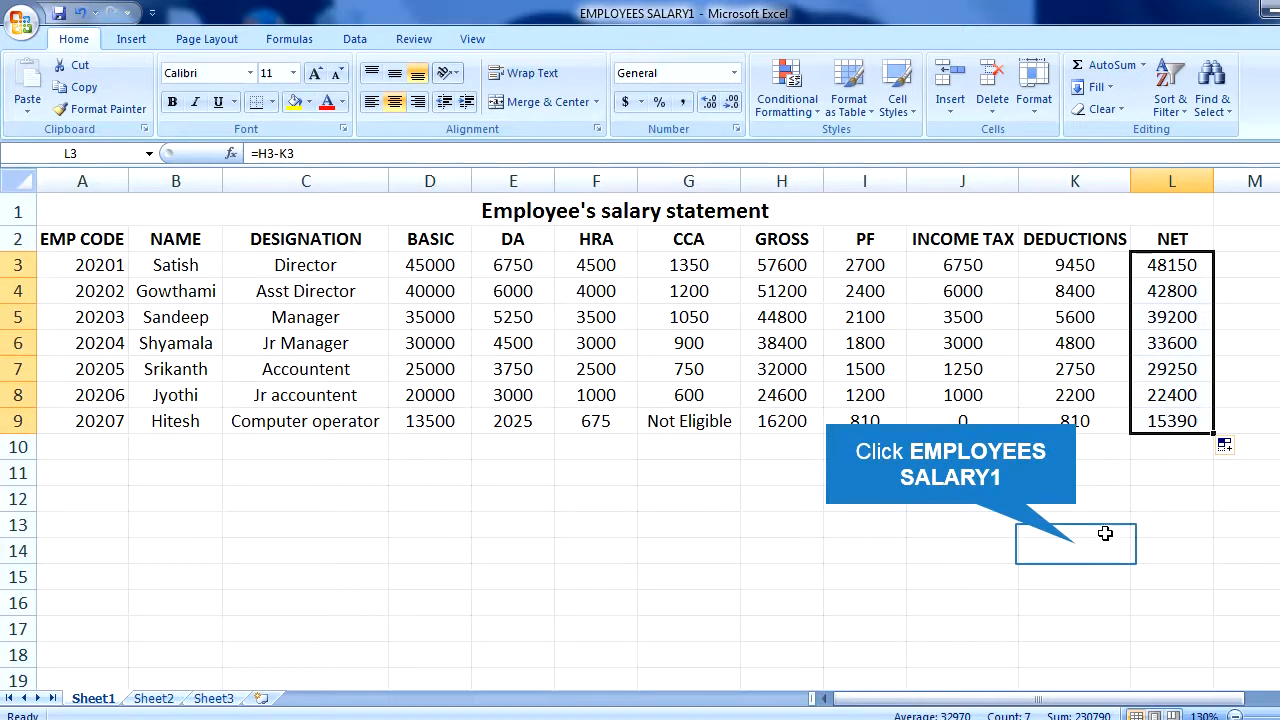